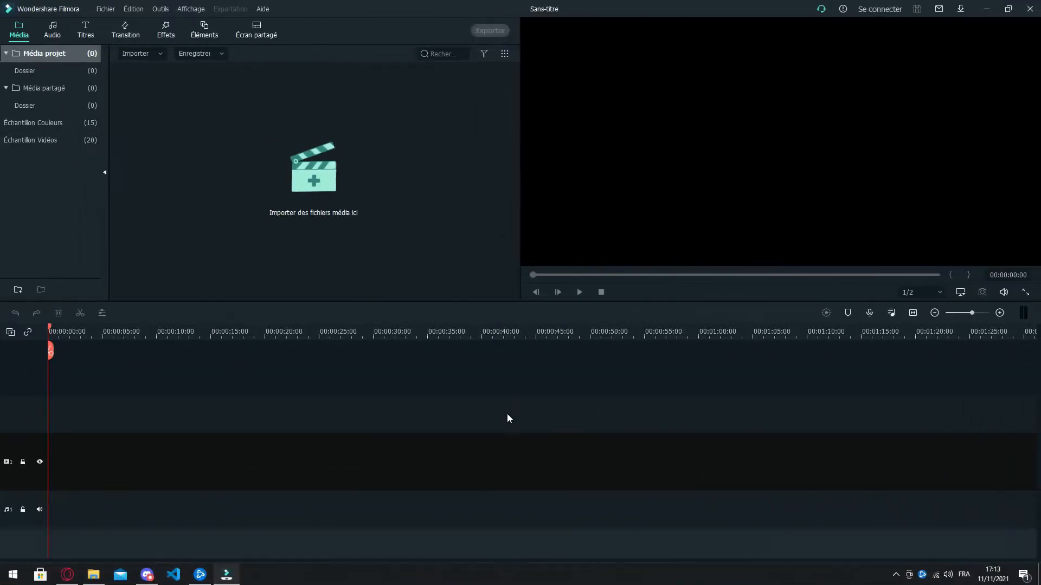
# Step: Import the recording "Desktop 2021.11.10 - 20.47.25.01" from File Explorer and place it on video track 2 at the timeline start
pyautogui.click(94, 575)
pyautogui.doubleClick(169, 242)
pyautogui.doubleClick(164, 236)
pyautogui.moveTo(344, 239); pyautogui.dragTo(588, 379)
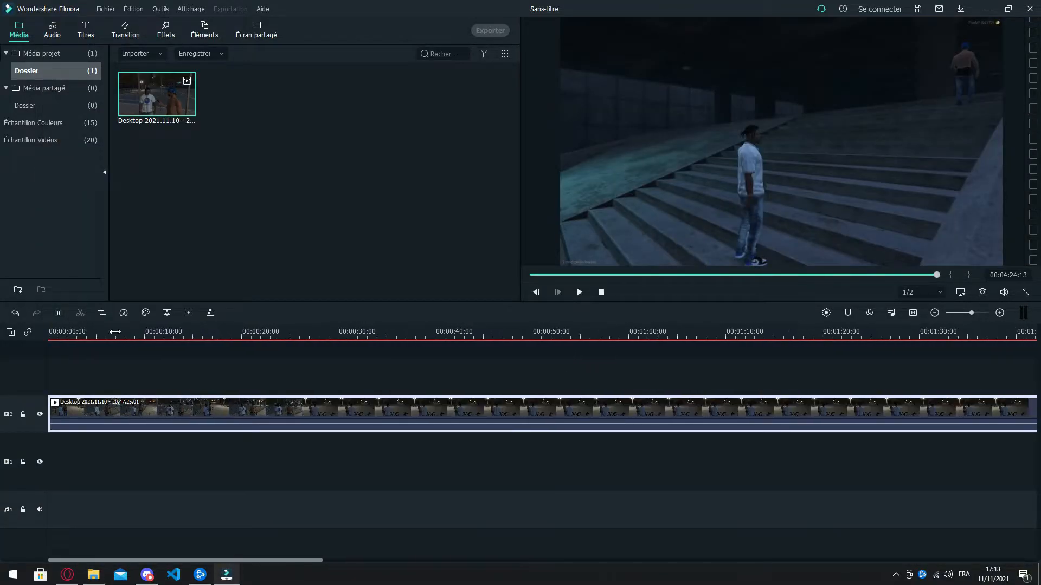
# Step: Duplicate the clip from video track 2 and place the copy at the start of video track 1, aligned beneath the original
pyautogui.click(969, 314)
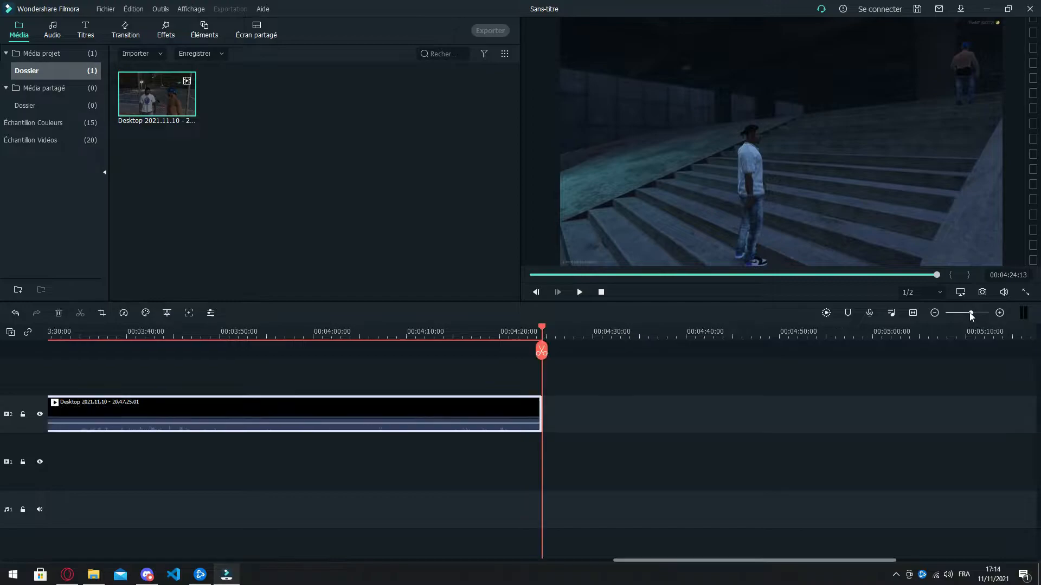
pyautogui.moveTo(759, 559); pyautogui.dragTo(107, 551)
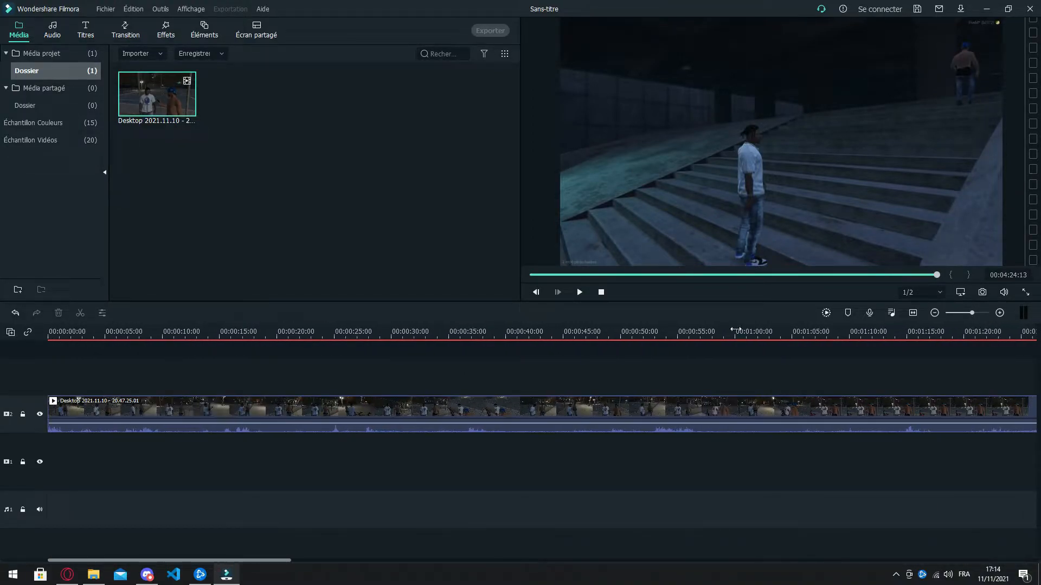
pyautogui.moveTo(745, 338); pyautogui.dragTo(245, 331)
pyautogui.moveTo(922, 331); pyautogui.dragTo(100, 328)
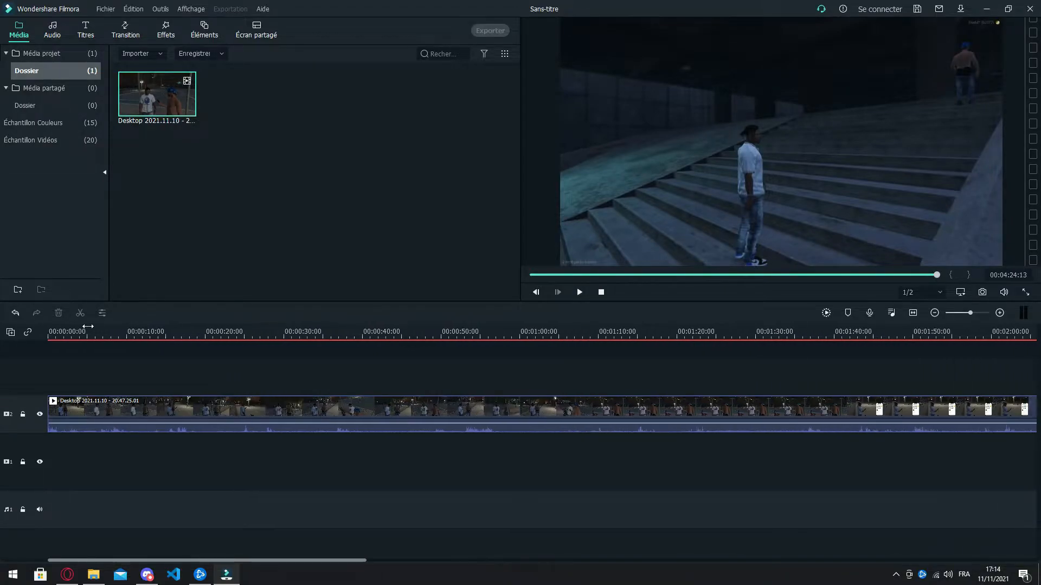
pyautogui.moveTo(970, 313); pyautogui.dragTo(966, 313)
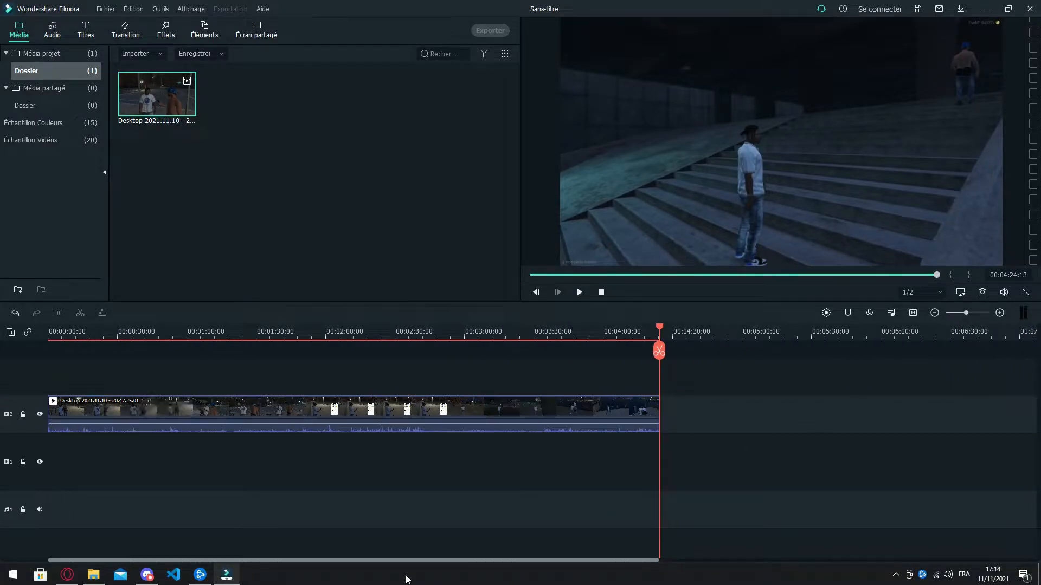
pyautogui.click(414, 406)
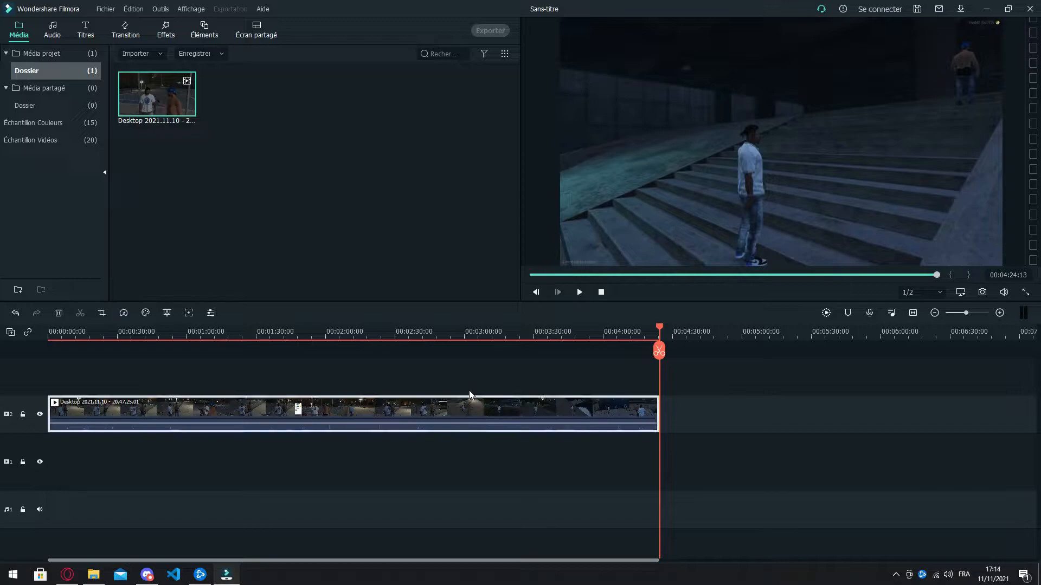
pyautogui.click(777, 338)
pyautogui.hotkey('ctrl', 'v')
pyautogui.moveTo(795, 415); pyautogui.dragTo(20, 464)
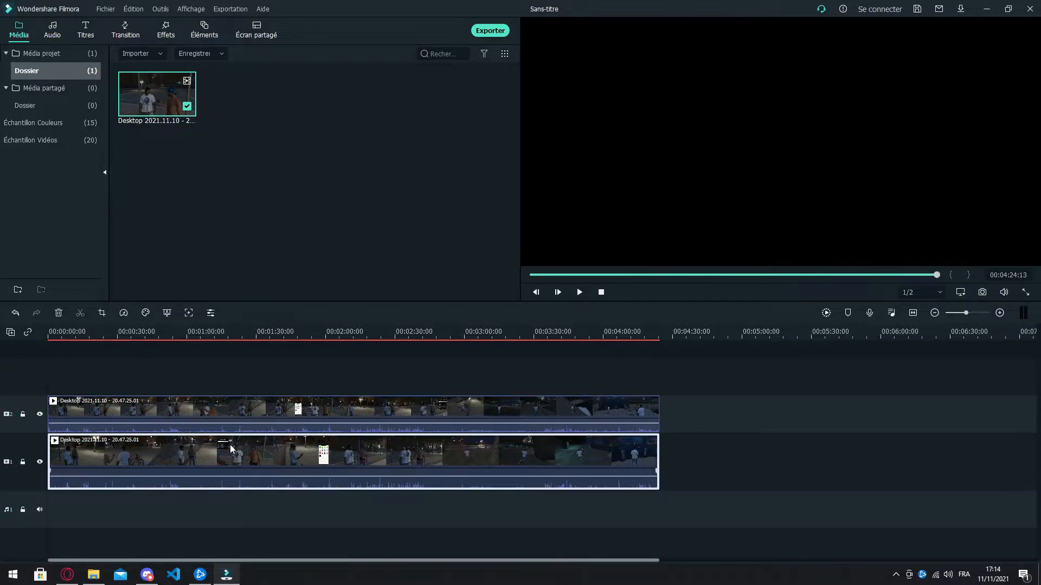
# Step: Shift the clip on video track 2 along the timeline so that it starts at about 00:01:15
pyautogui.click(375, 410)
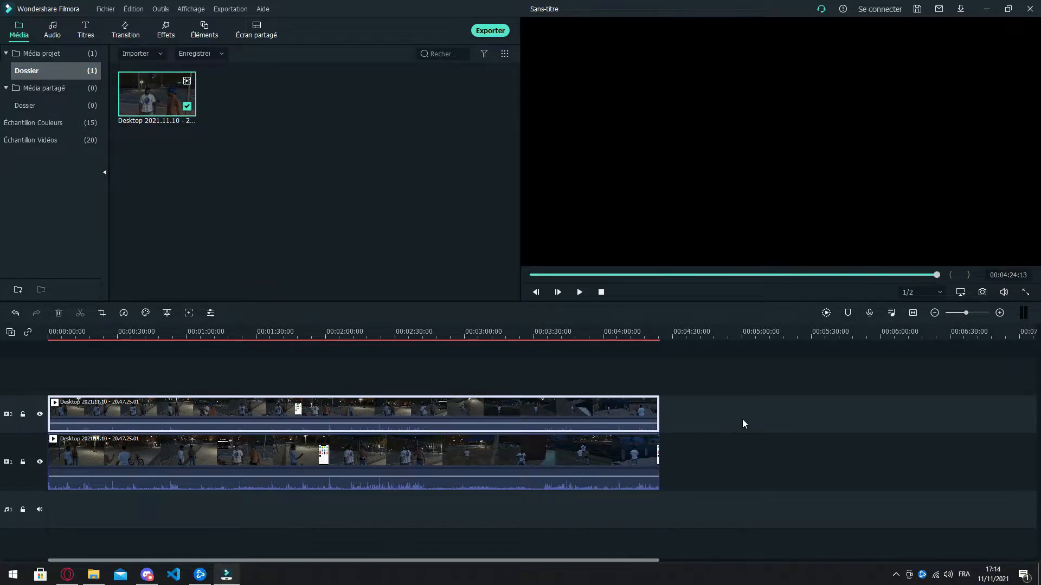
pyautogui.click(492, 454)
pyautogui.click(438, 406)
pyautogui.click(466, 456)
pyautogui.moveTo(374, 405); pyautogui.dragTo(547, 407)
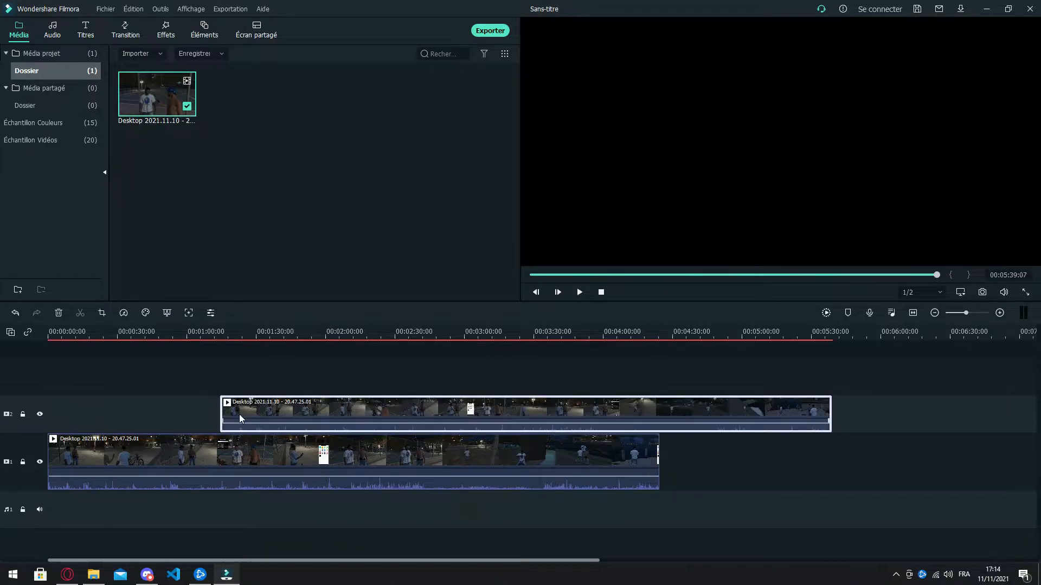
# Step: Move the playhead to about 00:01:01 and lower the volume of the clip on video track 1 to silence
pyautogui.click(191, 331)
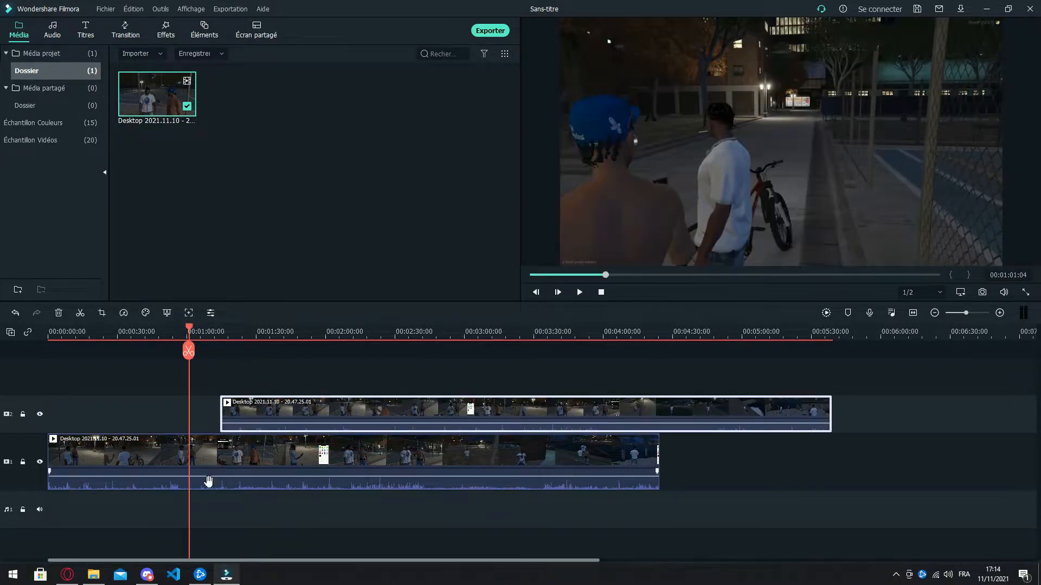
pyautogui.click(195, 464)
pyautogui.moveTo(216, 476); pyautogui.dragTo(216, 489)
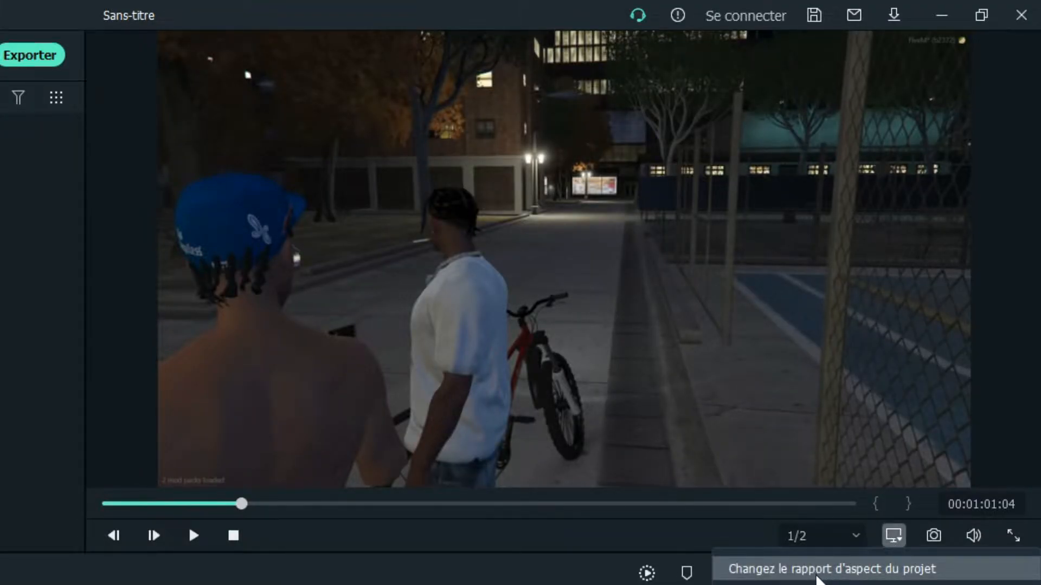
# Step: Change the project settings to a 1080 x 1920 portrait resolution (9:16) at 60 fps
pyautogui.click(894, 536)
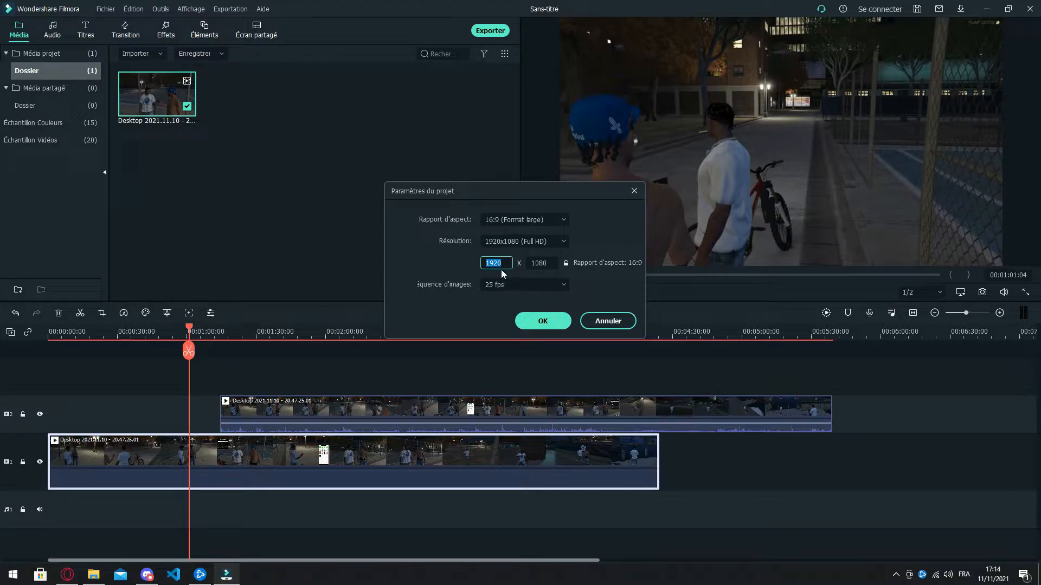
pyautogui.write('1080')
pyautogui.click(552, 268)
pyautogui.write('1920')
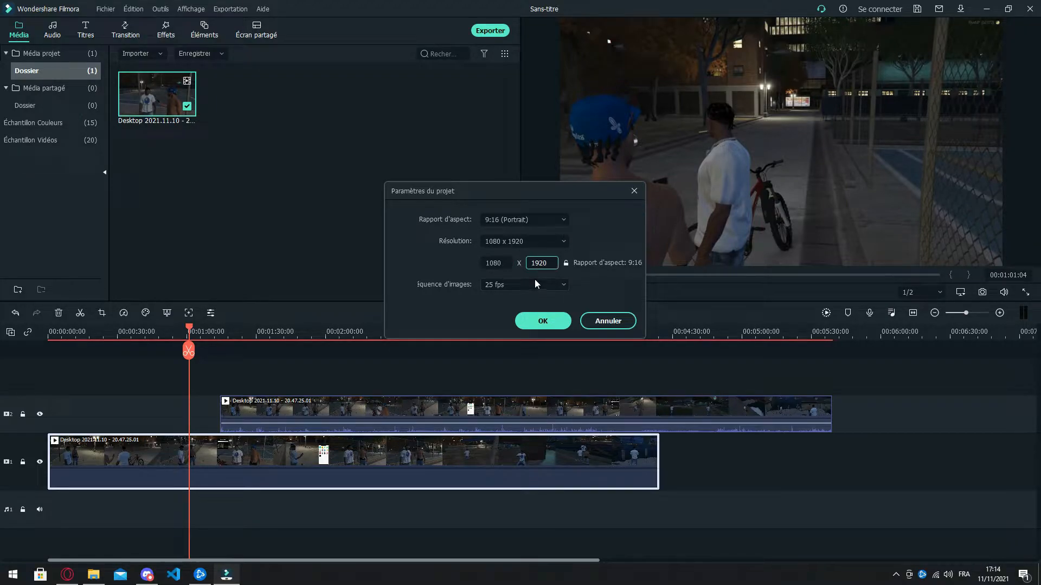
pyautogui.click(534, 283)
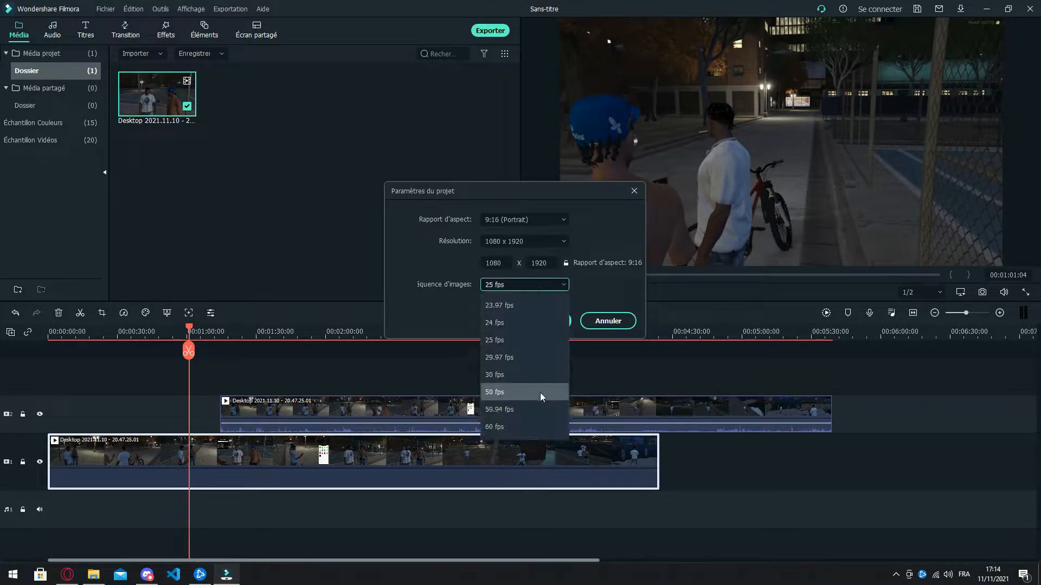
pyautogui.click(514, 426)
pyautogui.click(528, 286)
pyautogui.click(528, 285)
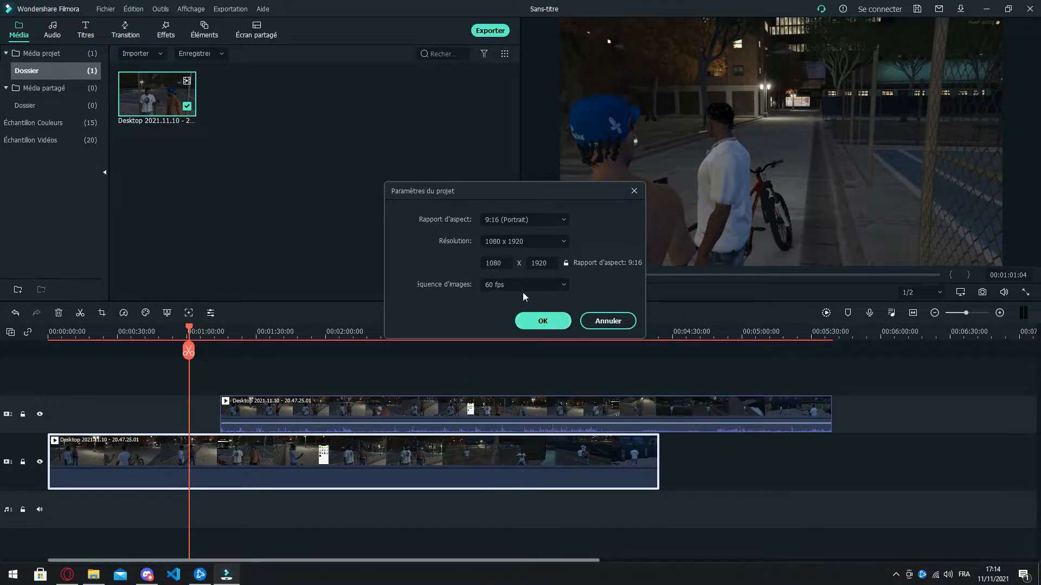
pyautogui.click(542, 321)
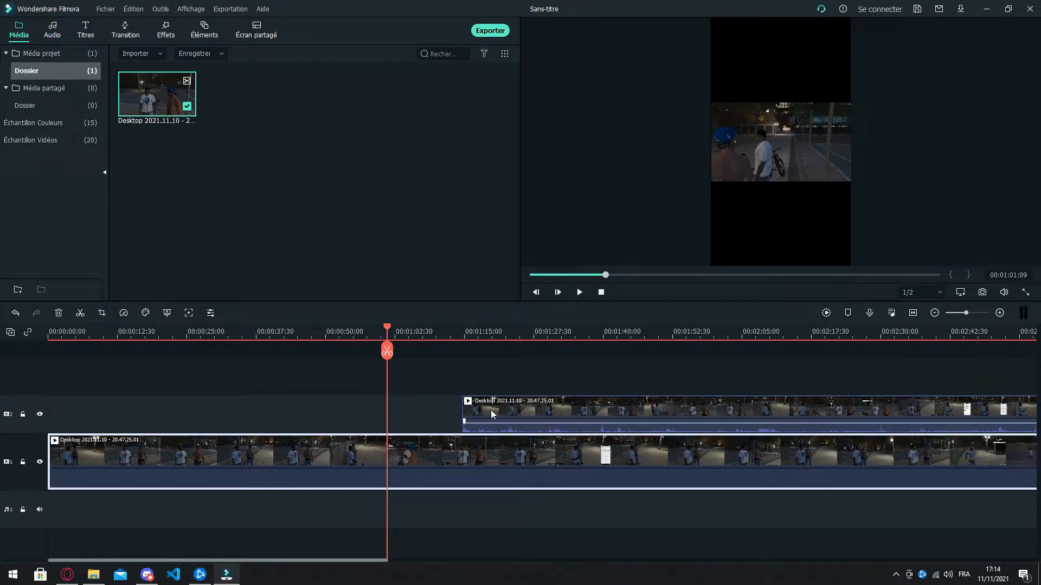
# Step: Enlarge the clip on video track 1 in the preview until it fills the portrait frame's full height, and centre it
pyautogui.click(786, 172)
pyautogui.moveTo(855, 184); pyautogui.dragTo(998, 325)
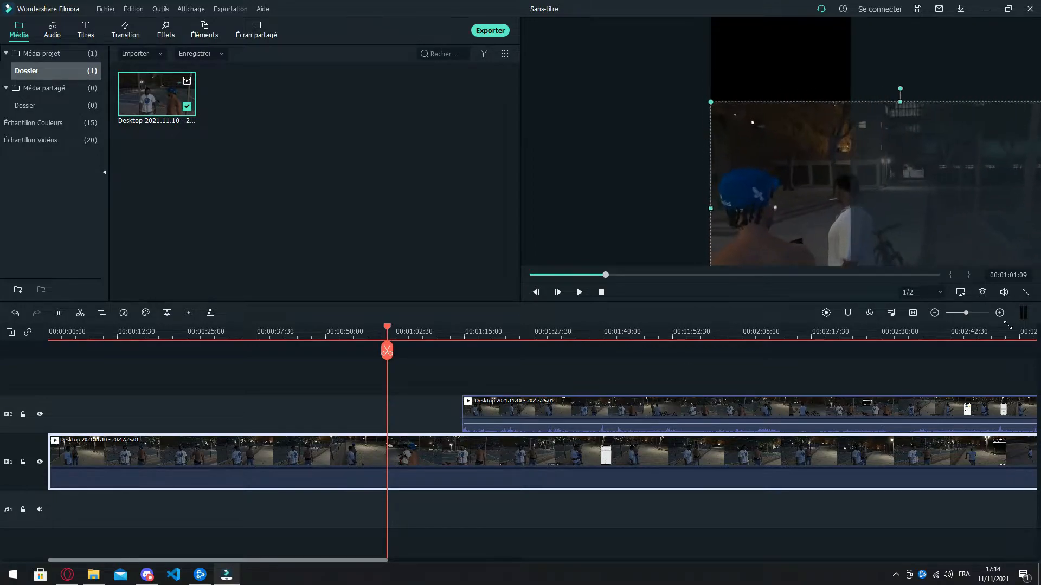
pyautogui.moveTo(922, 216); pyautogui.dragTo(802, 150)
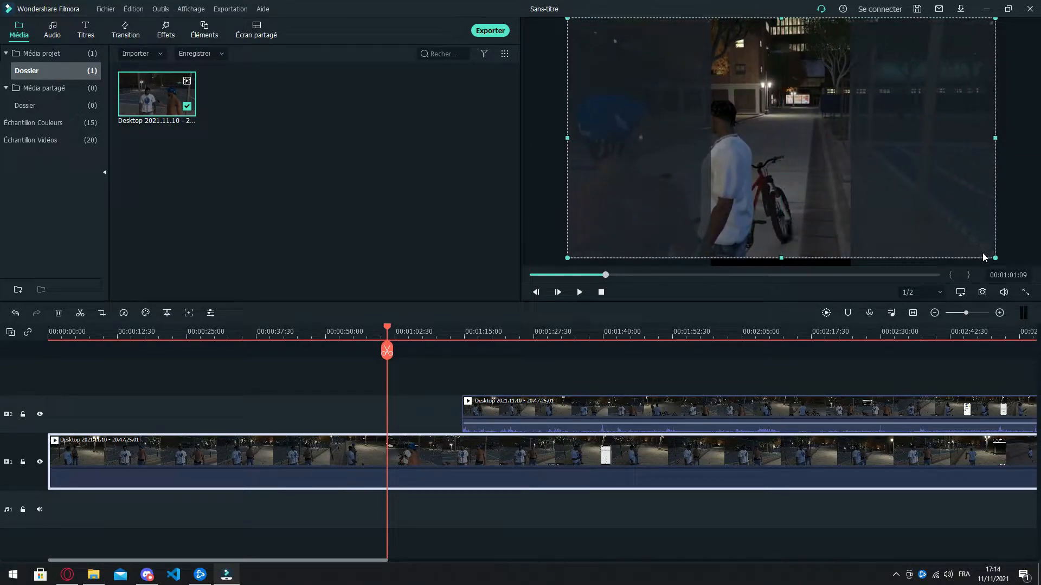
pyautogui.moveTo(998, 260); pyautogui.dragTo(1030, 314)
pyautogui.moveTo(863, 210); pyautogui.dragTo(813, 184)
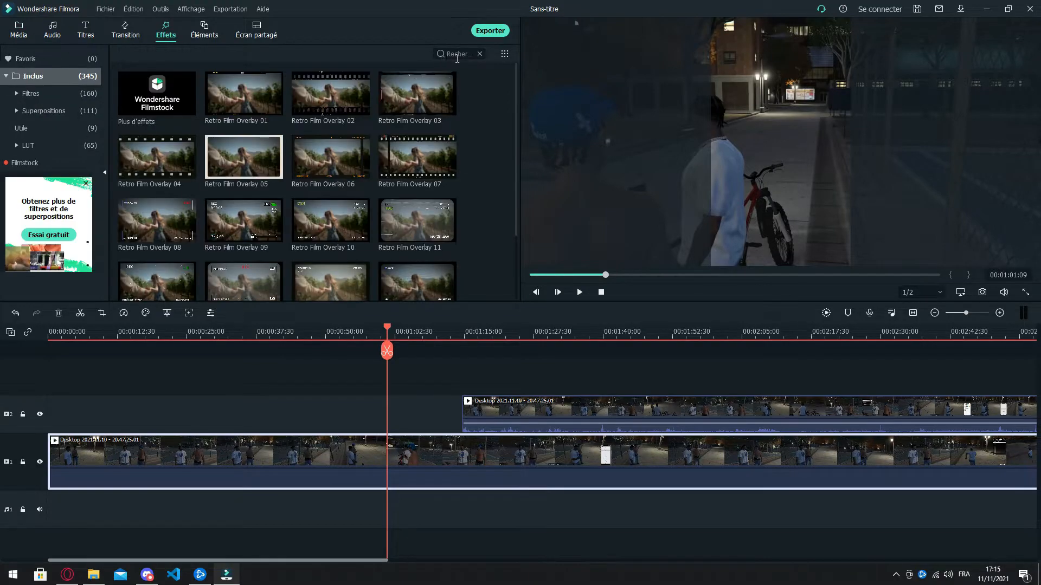
# Step: Find the Mosaïque effect, apply it to the clip on video track 1, and enlarge its area to cover the whole frame
pyautogui.write('mosa')
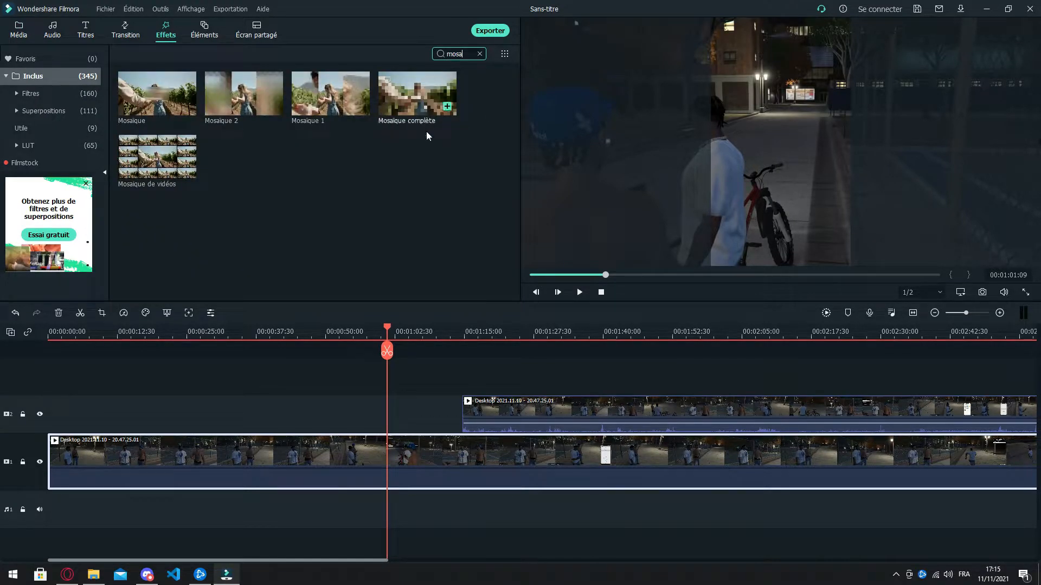
pyautogui.moveTo(156, 79); pyautogui.dragTo(320, 460)
pyautogui.click(754, 169)
pyautogui.moveTo(859, 188); pyautogui.dragTo(1027, 260)
pyautogui.moveTo(909, 234); pyautogui.dragTo(737, 147)
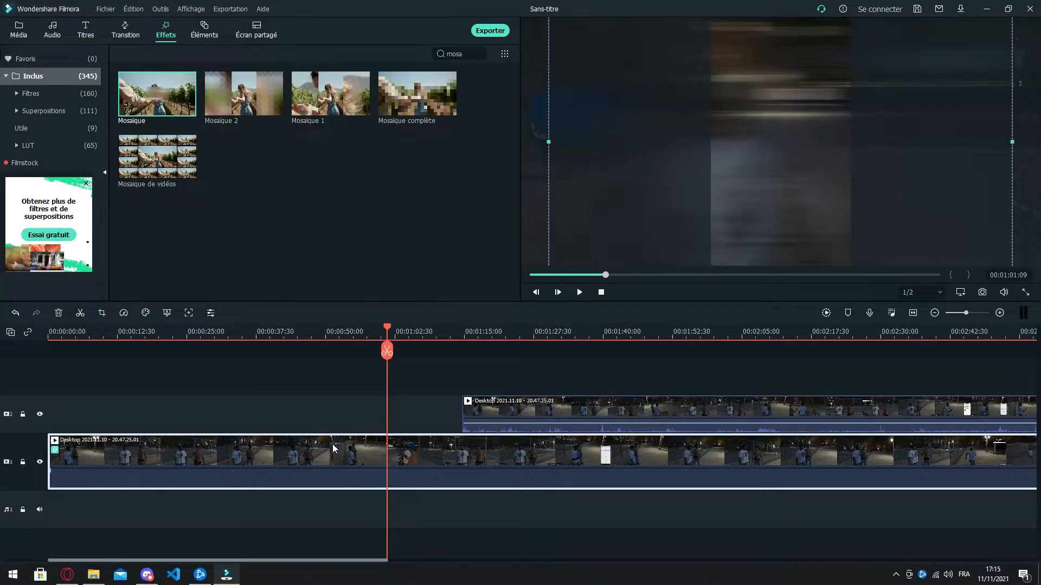
# Step: Open the Mosaïque effect's settings for the clip on video track 1, compare the first two mosaic types and choose the first
pyautogui.doubleClick(250, 460)
pyautogui.click(492, 292)
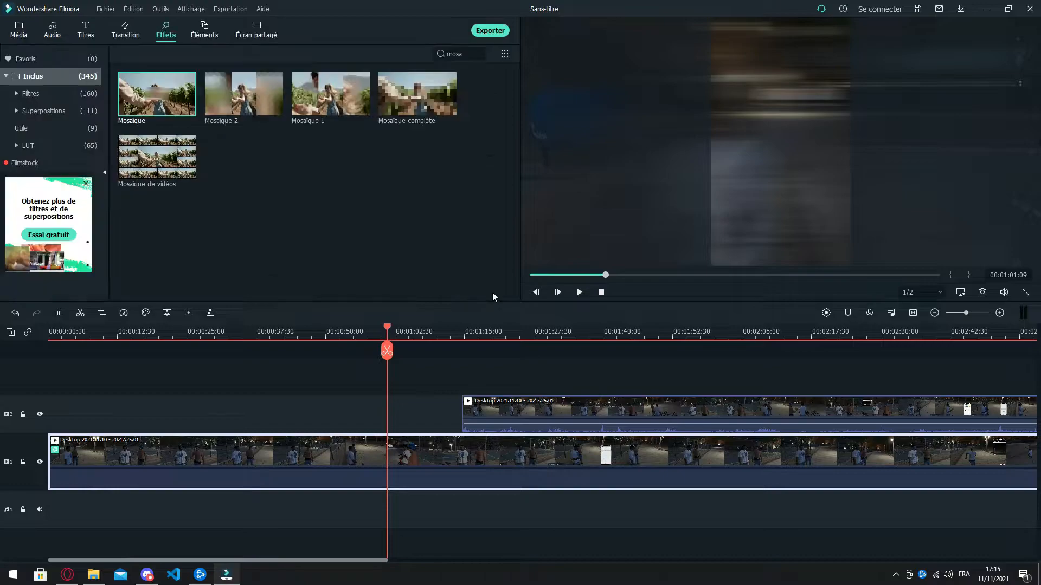
pyautogui.doubleClick(234, 446)
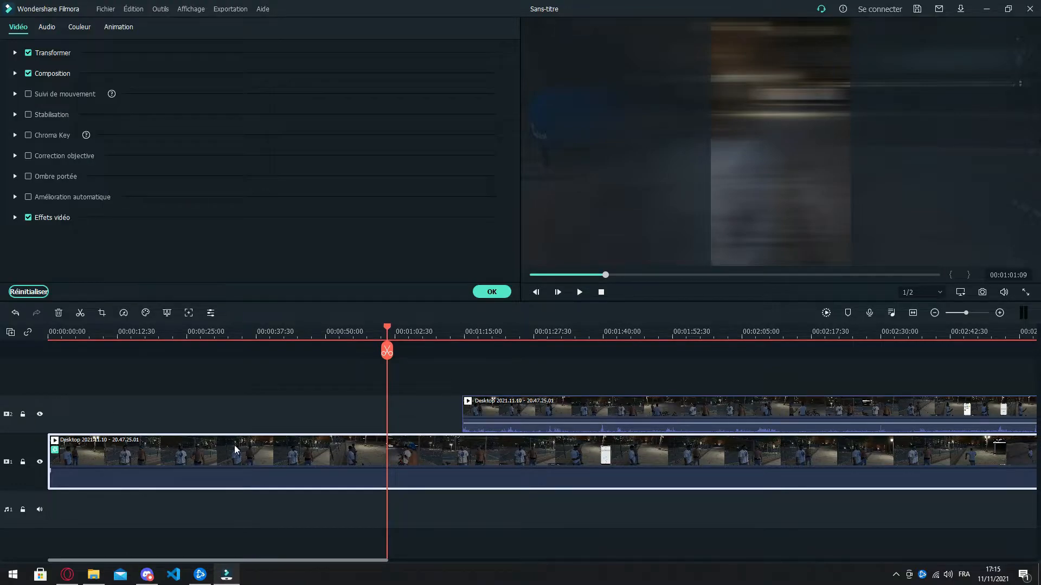
pyautogui.click(15, 217)
pyautogui.scroll(-3, 166, 269)
pyautogui.click(207, 119)
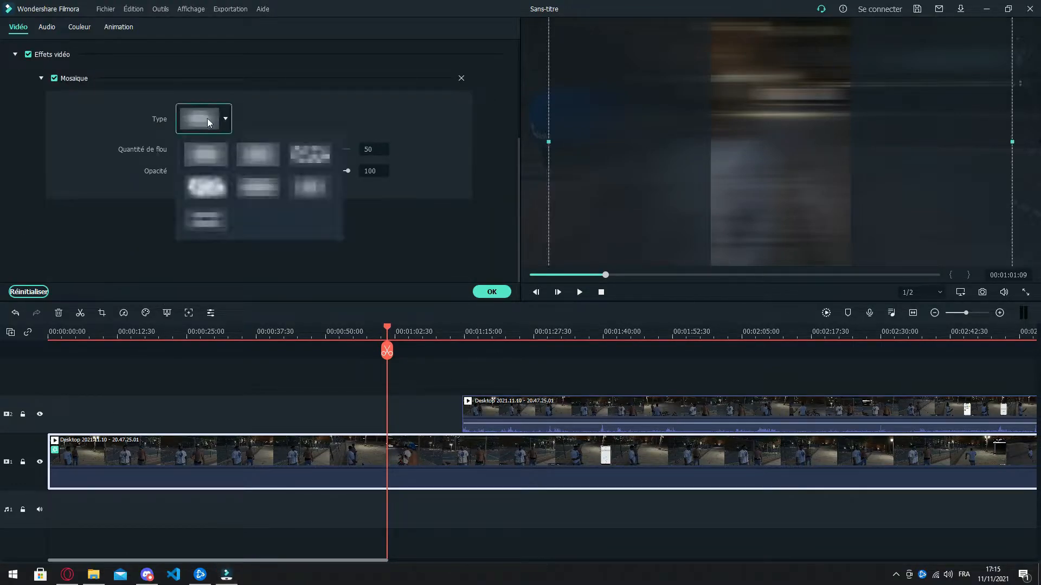
pyautogui.click(195, 160)
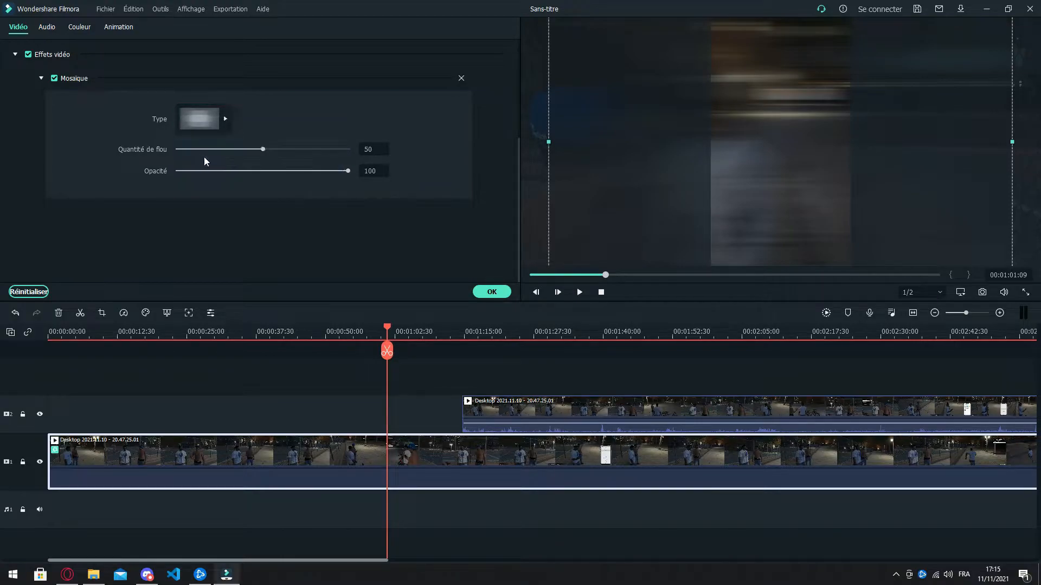
pyautogui.click(203, 119)
pyautogui.click(254, 159)
pyautogui.click(213, 125)
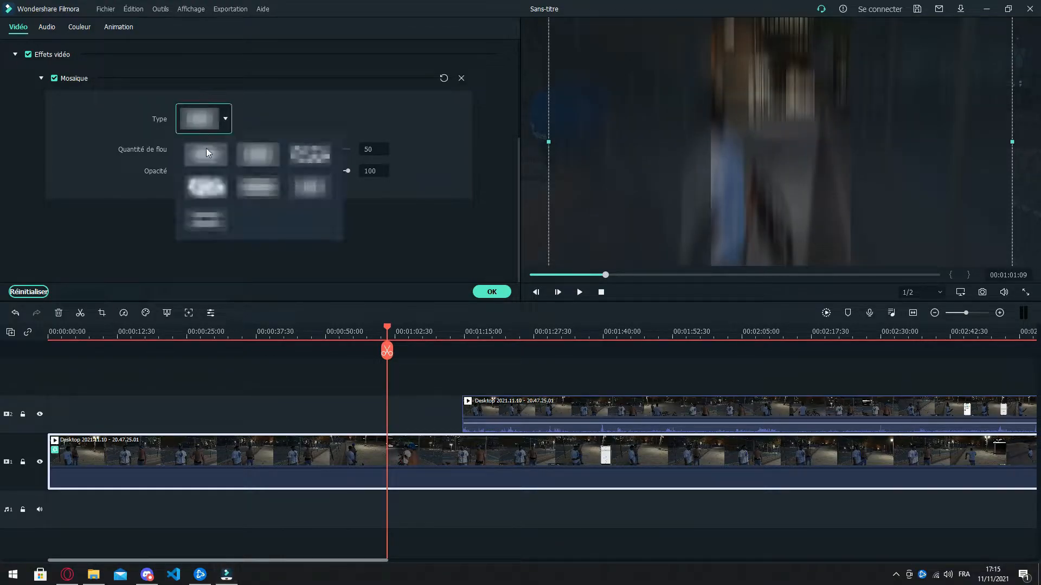
pyautogui.click(193, 151)
# Step: Set the mosaic's blur amount to 6 and its opacity to 98
pyautogui.moveTo(263, 150); pyautogui.dragTo(187, 151)
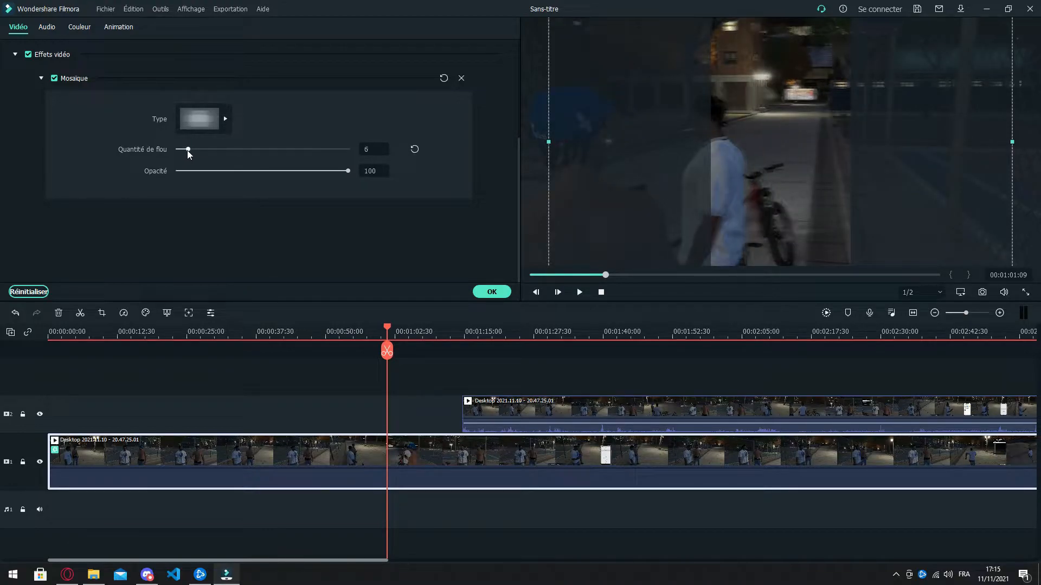
pyautogui.moveTo(346, 171)
pyautogui.mouseDown()
pyautogui.moveTo(184, 174)
pyautogui.moveTo(346, 180)
pyautogui.mouseUp()
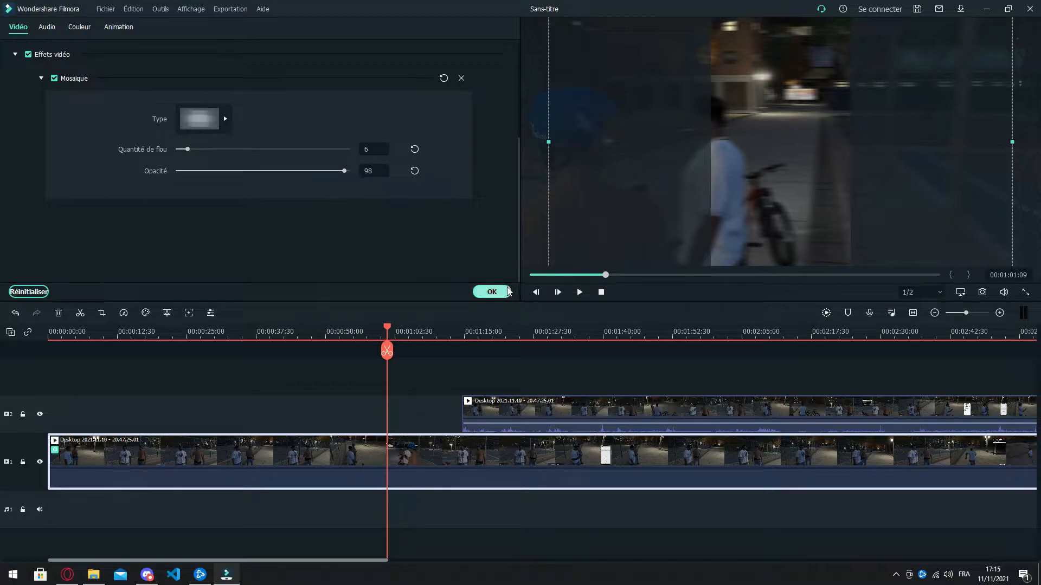
pyautogui.click(491, 291)
# Step: Return the clip on video track 2 to the timeline start, enlarge it in the preview and centre it over the blurred background
pyautogui.moveTo(532, 411); pyautogui.dragTo(142, 389)
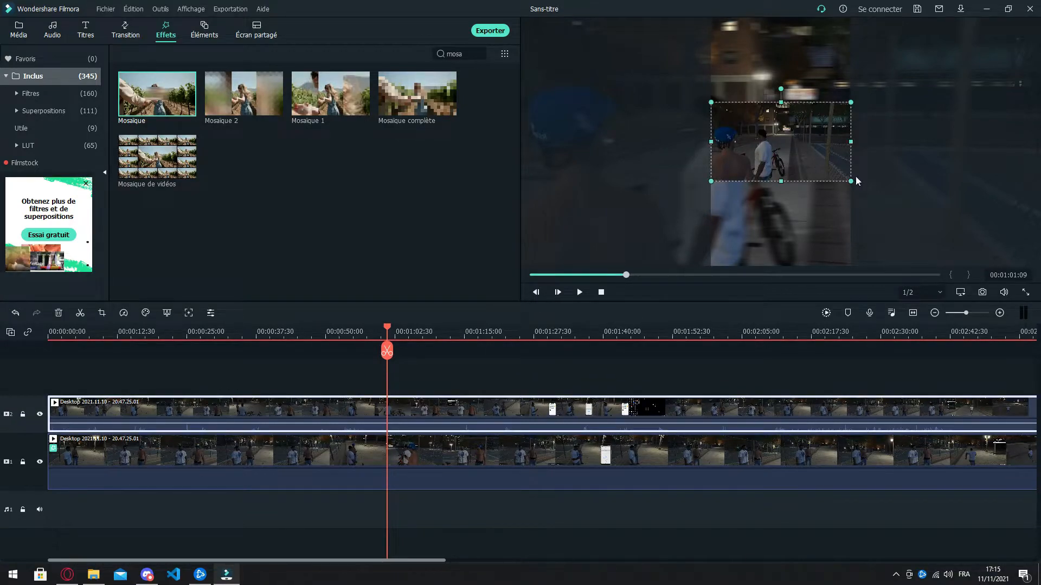
pyautogui.moveTo(853, 185); pyautogui.dragTo(984, 257)
pyautogui.moveTo(840, 208); pyautogui.dragTo(773, 170)
# Step: Play a few seconds of the layered video from about 00:01:01 to check the blurred background, and pause it
pyautogui.click(916, 238)
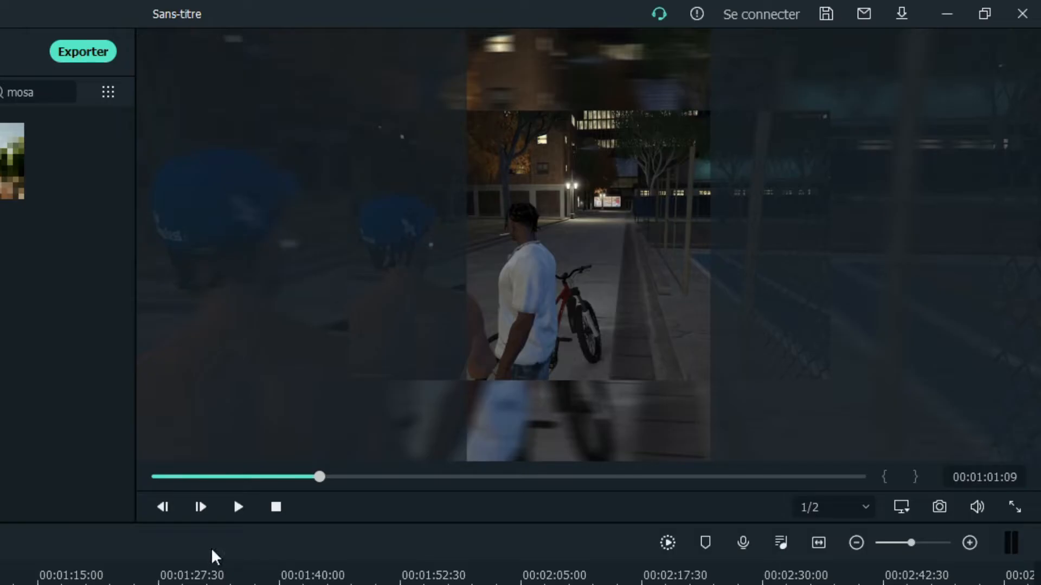
pyautogui.click(579, 292)
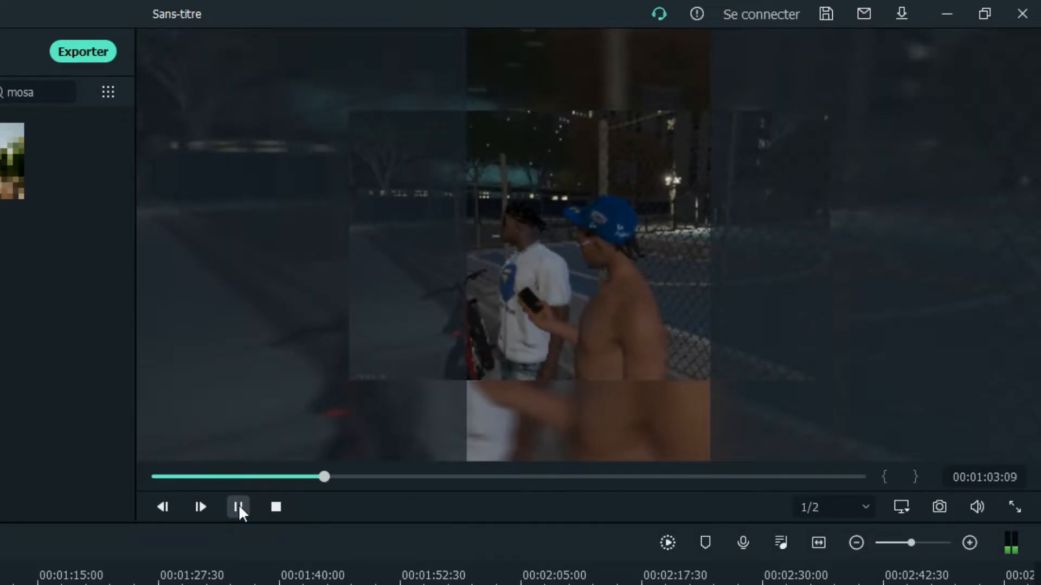
pyautogui.click(238, 507)
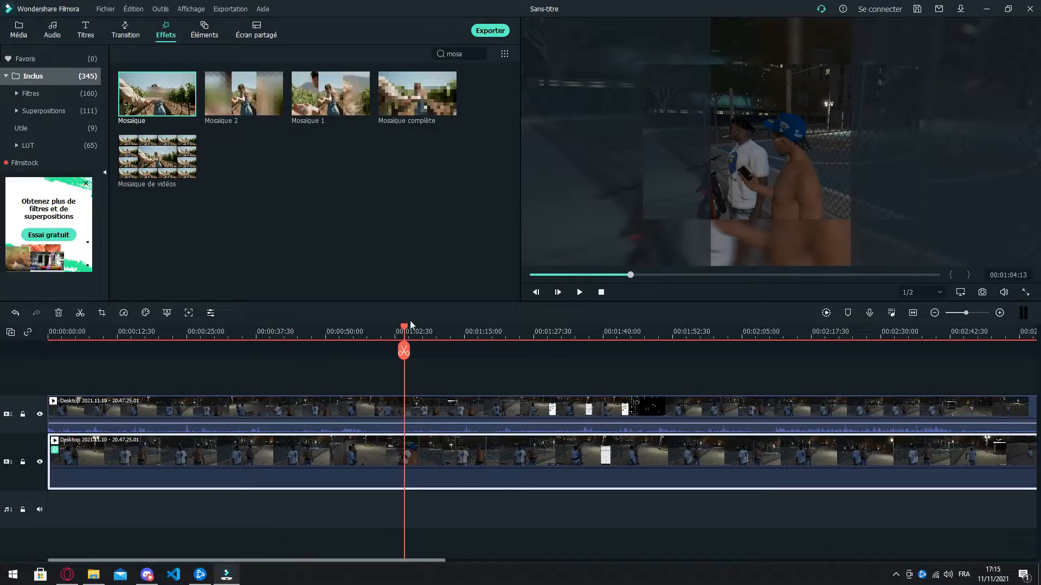
# Step: Split the clips on video tracks 1 and 2 at 00:00:45:50 and select the first part on track 2
pyautogui.moveTo(713, 330); pyautogui.dragTo(358, 339)
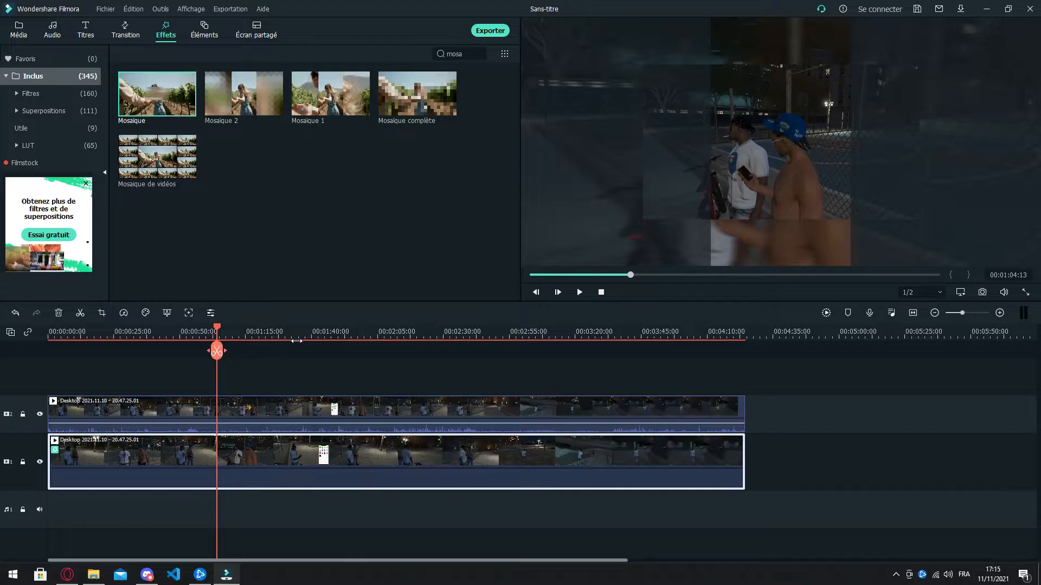
pyautogui.moveTo(217, 350); pyautogui.dragTo(168, 351)
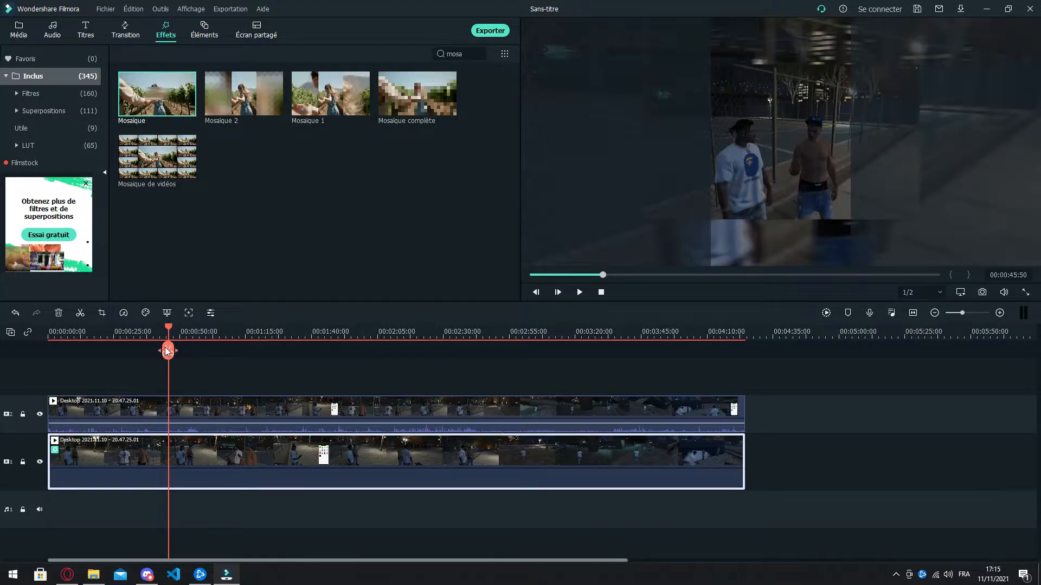
pyautogui.click(168, 350)
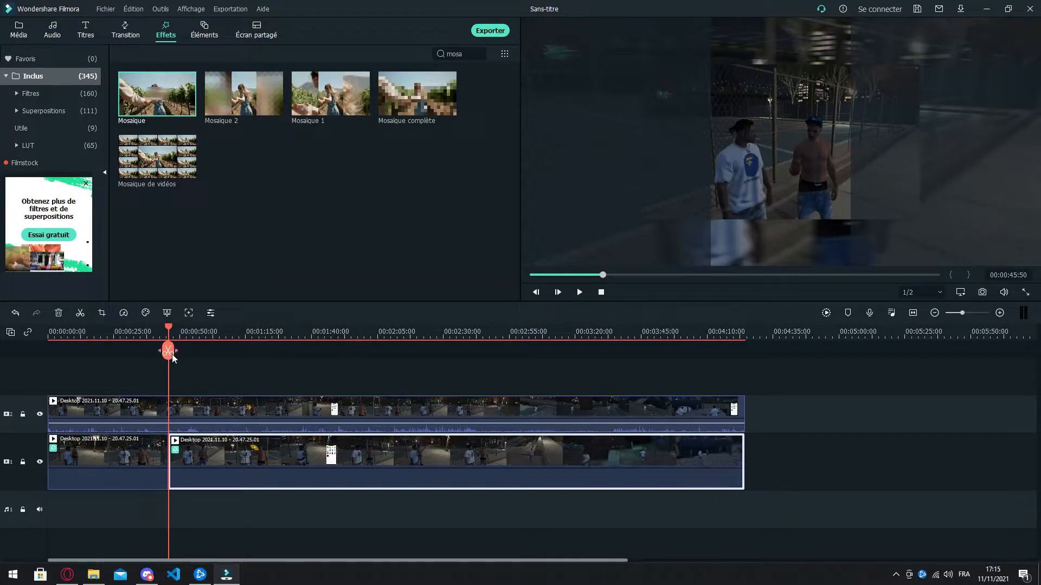
pyautogui.click(168, 352)
pyautogui.click(165, 417)
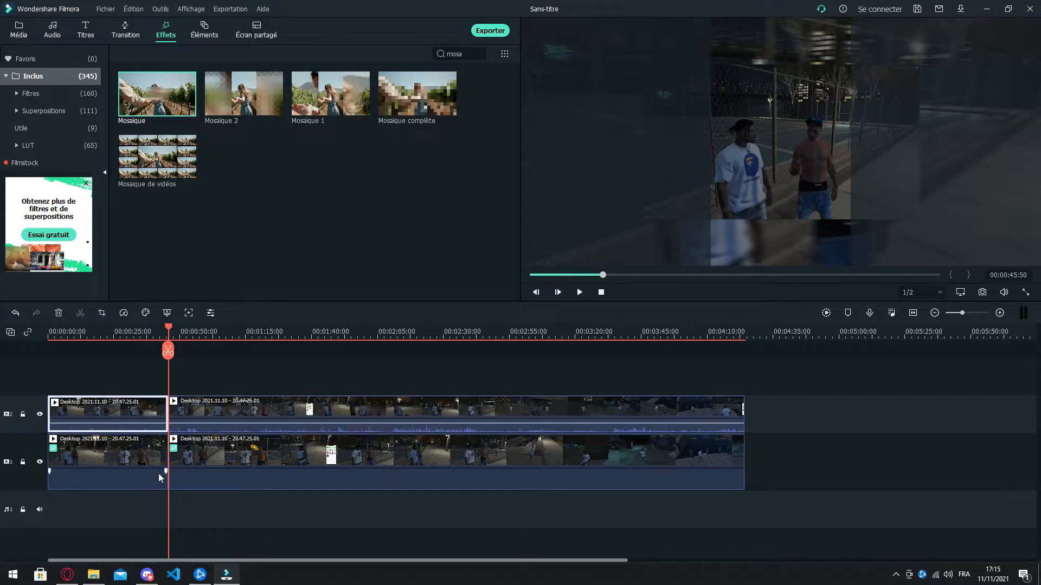
# Step: Delete the first parts of the clips on video tracks 1 and 2 and close the gap at the timeline start
pyautogui.press('Delete')
pyautogui.click(102, 451)
pyautogui.hotkey('shift', 'Delete')
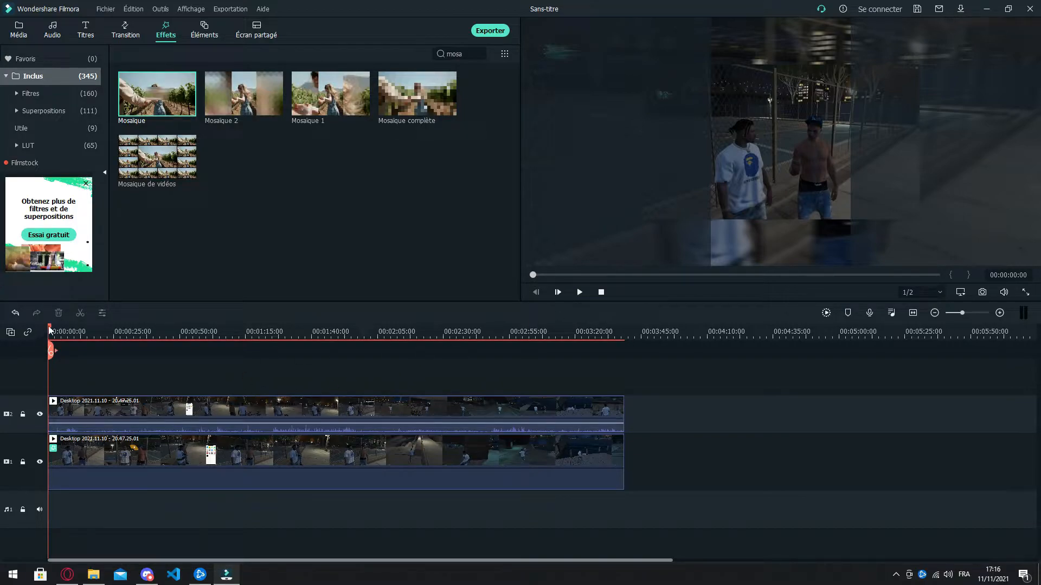
# Step: Split the clips on both video tracks at 00:00:29:11 and delete the parts after the cut
pyautogui.moveTo(49, 329); pyautogui.dragTo(124, 333)
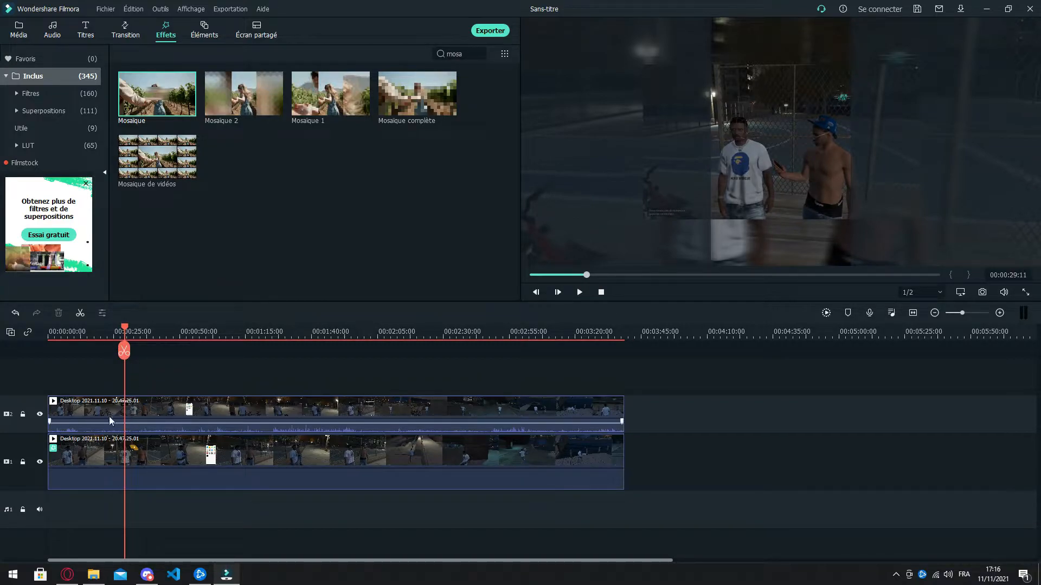
pyautogui.click(124, 351)
pyautogui.click(163, 417)
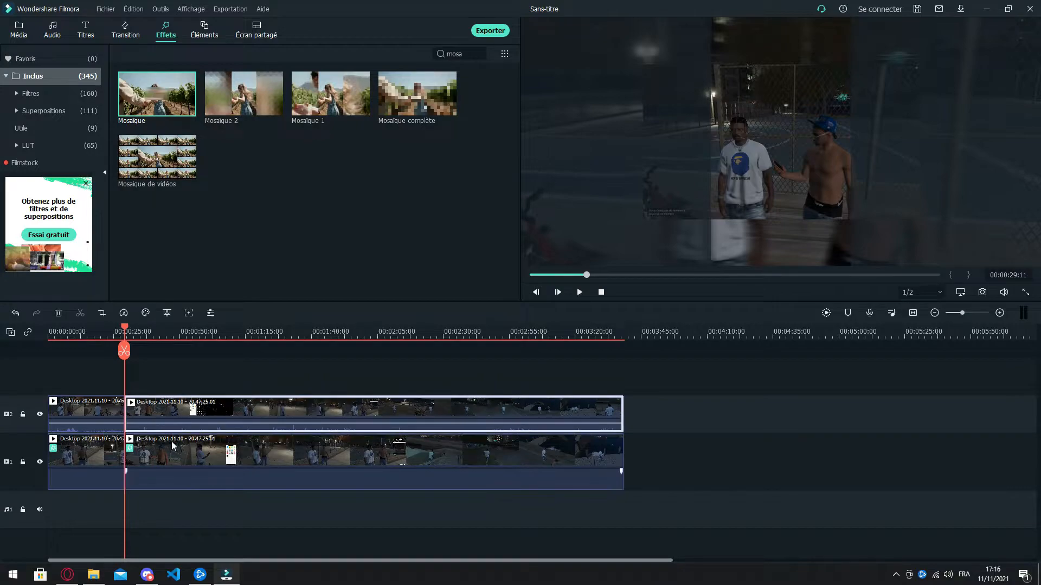
pyautogui.press('Delete')
pyautogui.click(174, 444)
pyautogui.press('Delete')
# Step: Play the opening briefly, split both clips about 13 seconds in, and delete the parts before the cut
pyautogui.click(579, 292)
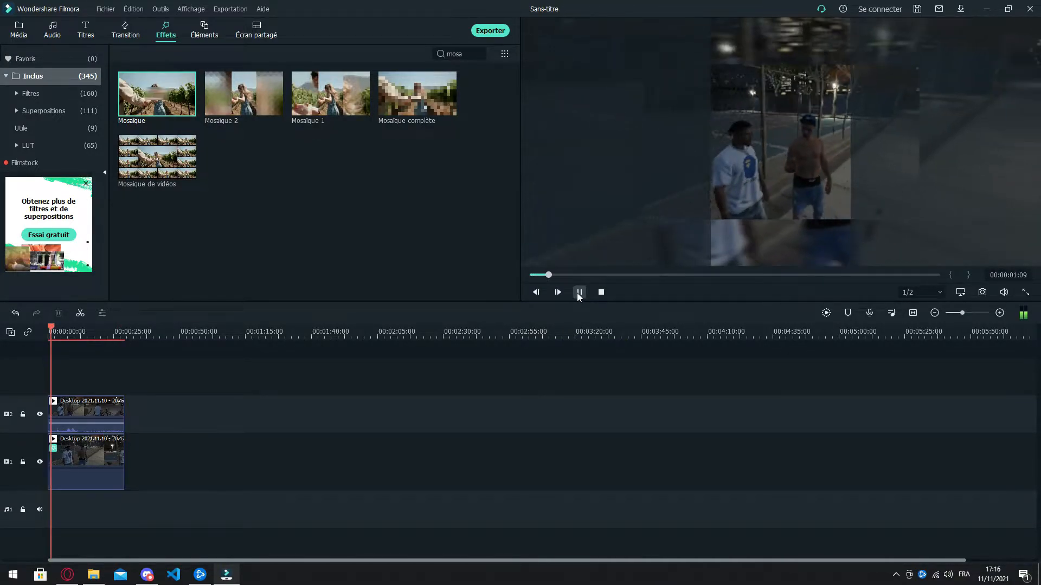
pyautogui.click(578, 293)
pyautogui.moveTo(88, 338); pyautogui.dragTo(169, 343)
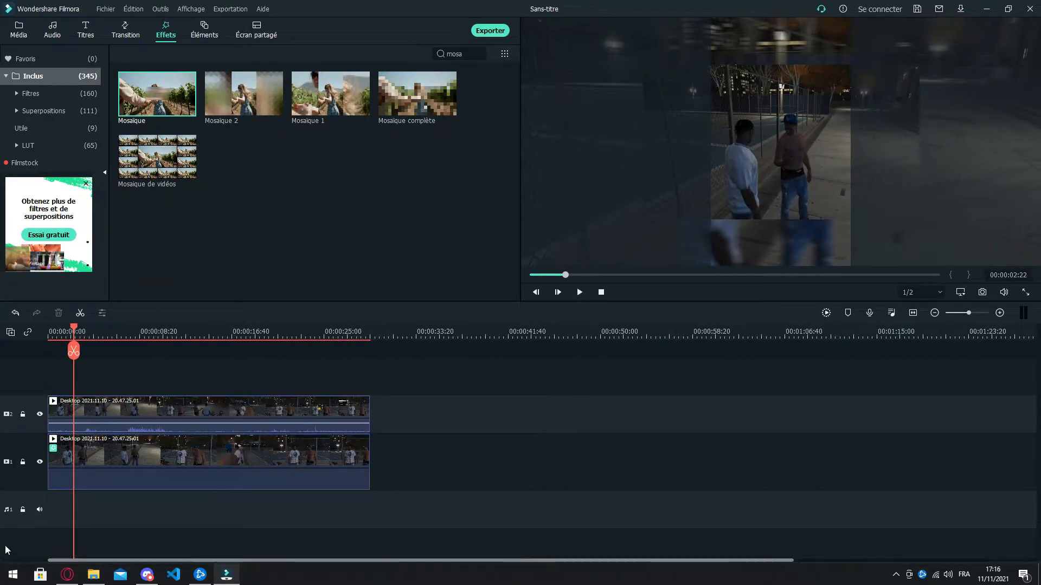
pyautogui.click(195, 374)
pyautogui.click(194, 353)
pyautogui.click(175, 413)
pyautogui.keyDown('ctrl'); pyautogui.click(142, 457); pyautogui.keyUp('ctrl')
pyautogui.press('Delete')
# Step: Split the clips on both video tracks at 00:00:05:50 and delete the parts after the cut
pyautogui.moveTo(50, 331); pyautogui.dragTo(116, 364)
pyautogui.click(110, 349)
pyautogui.click(154, 417)
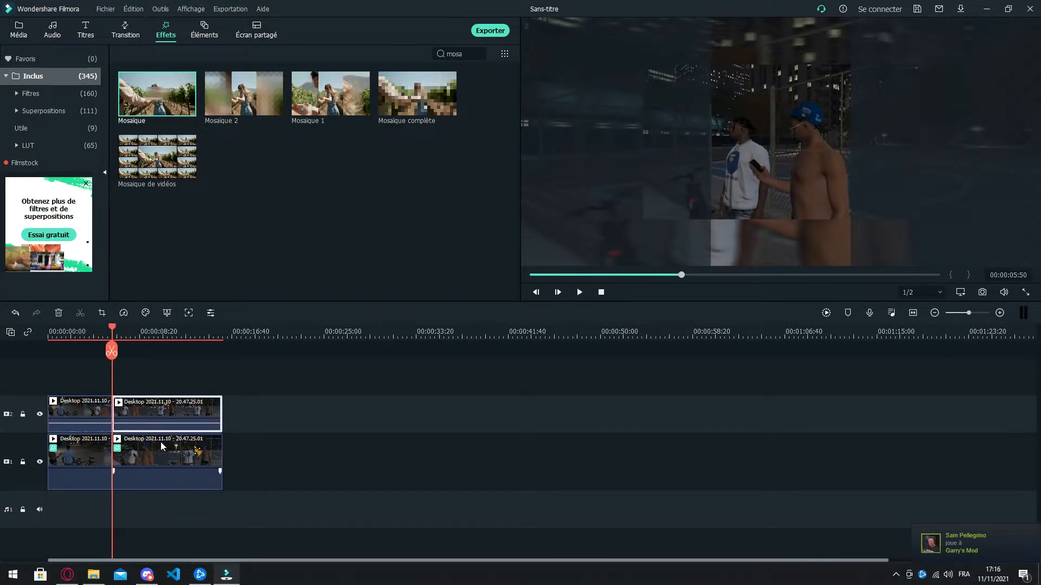
pyautogui.press('Delete')
pyautogui.click(161, 451)
pyautogui.press('Delete')
# Step: Play the trimmed video from the start to check it and move the playhead to 00:00:02:44
pyautogui.click(601, 292)
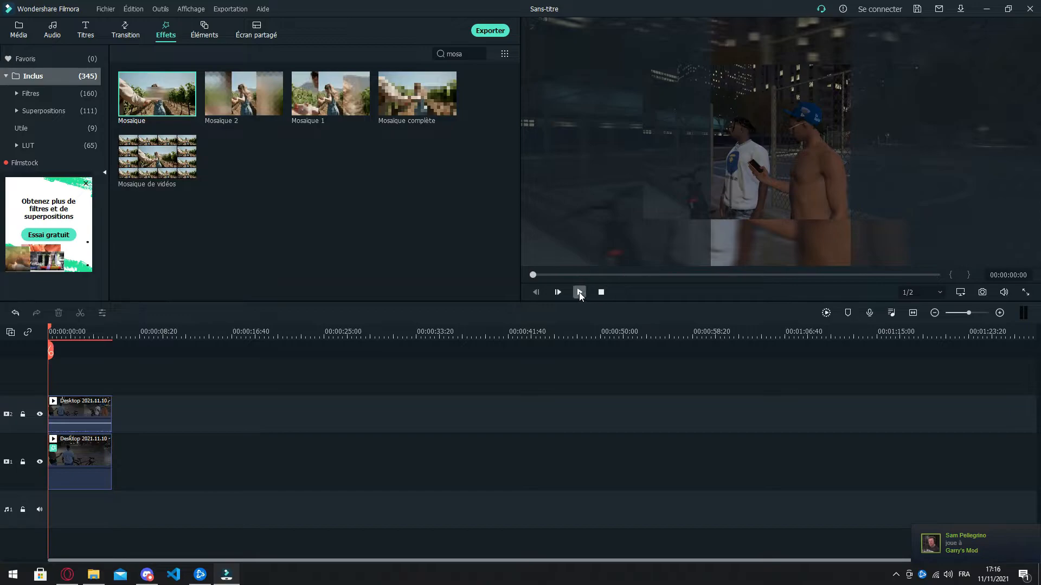
pyautogui.click(579, 292)
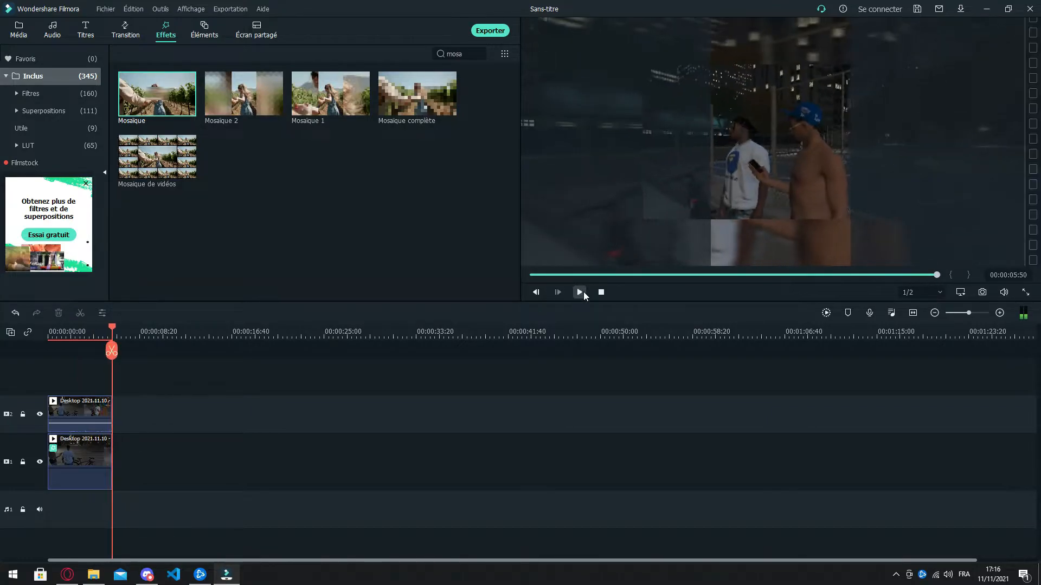
pyautogui.moveTo(115, 329); pyautogui.dragTo(78, 329)
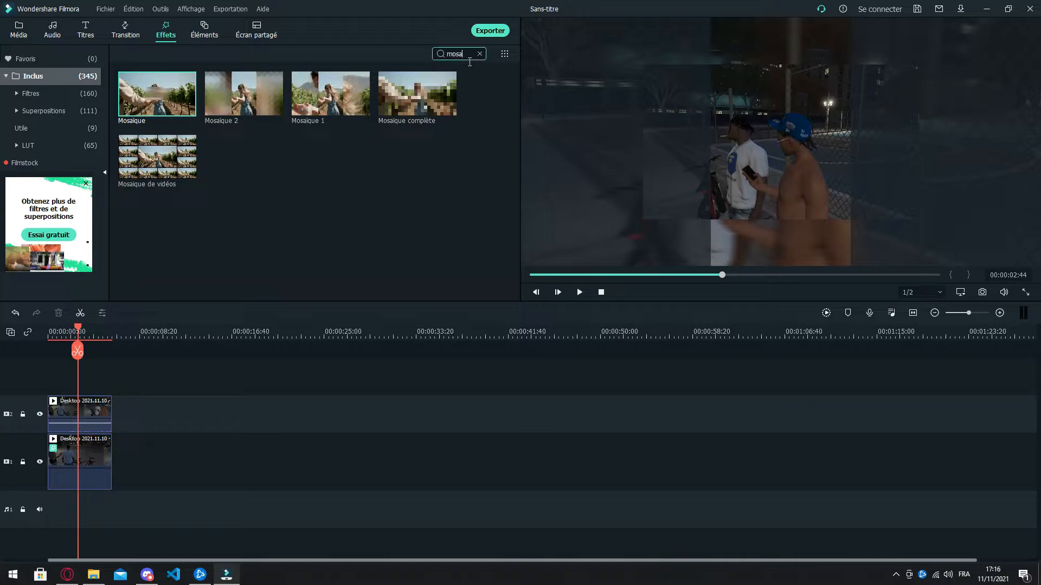
# Step: Add the Dissoudre transition to the end of the clips on video tracks 2 and 1
pyautogui.press('BackSpace')
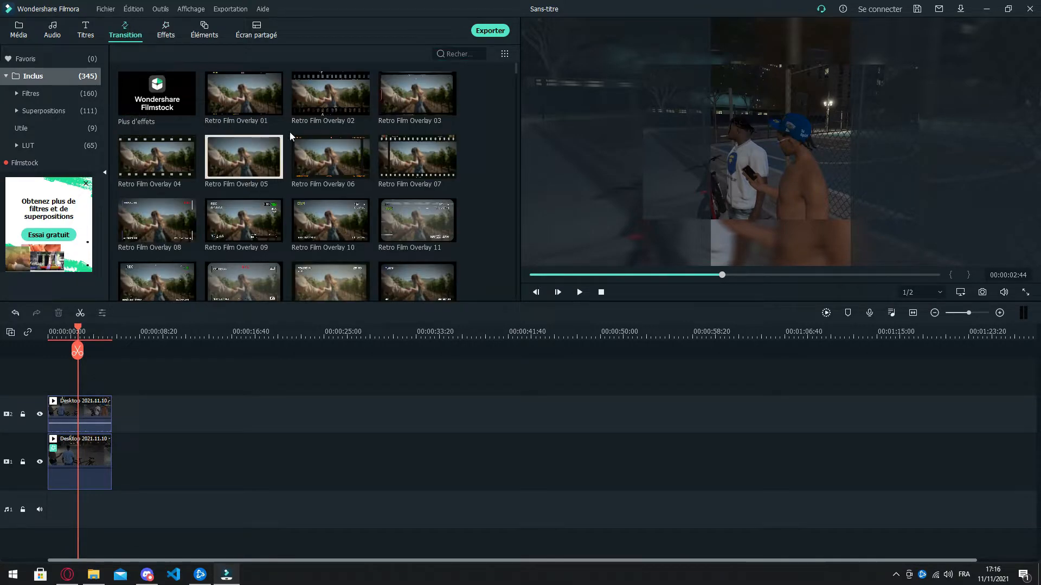
pyautogui.moveTo(240, 89); pyautogui.dragTo(238, 117)
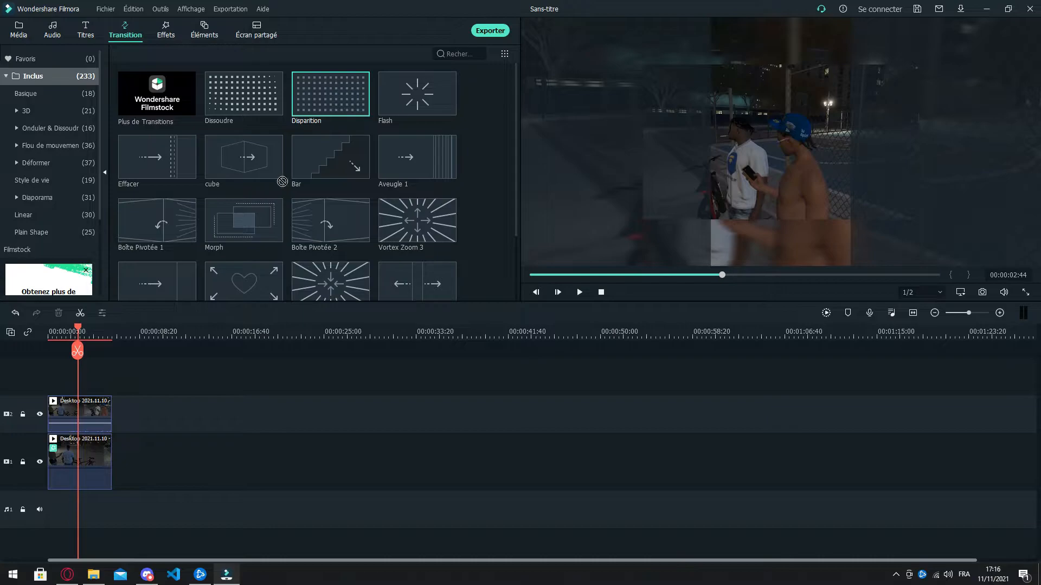
pyautogui.moveTo(291, 120); pyautogui.dragTo(99, 421)
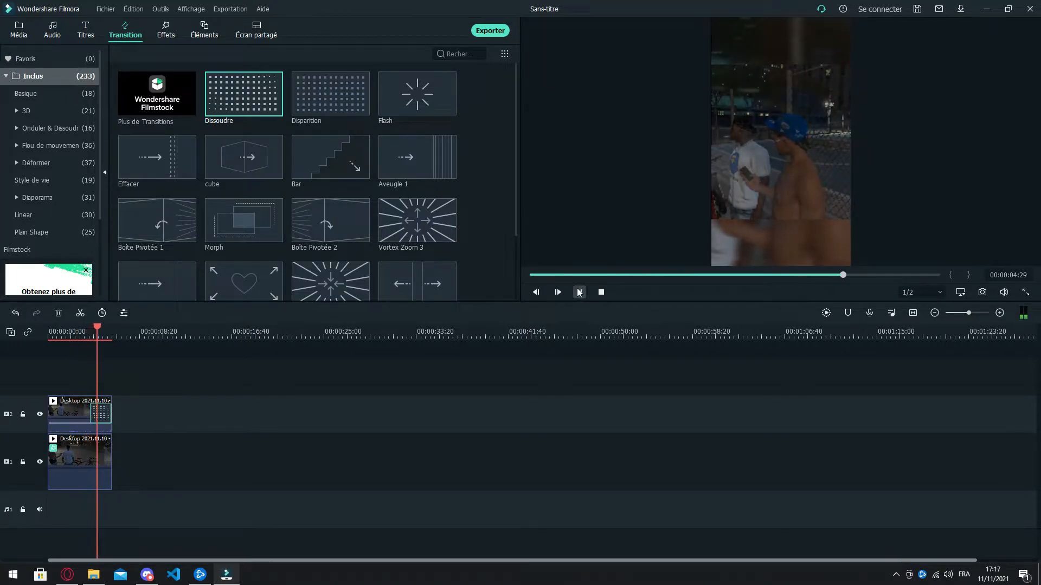
pyautogui.click(580, 293)
pyautogui.moveTo(274, 105); pyautogui.dragTo(112, 456)
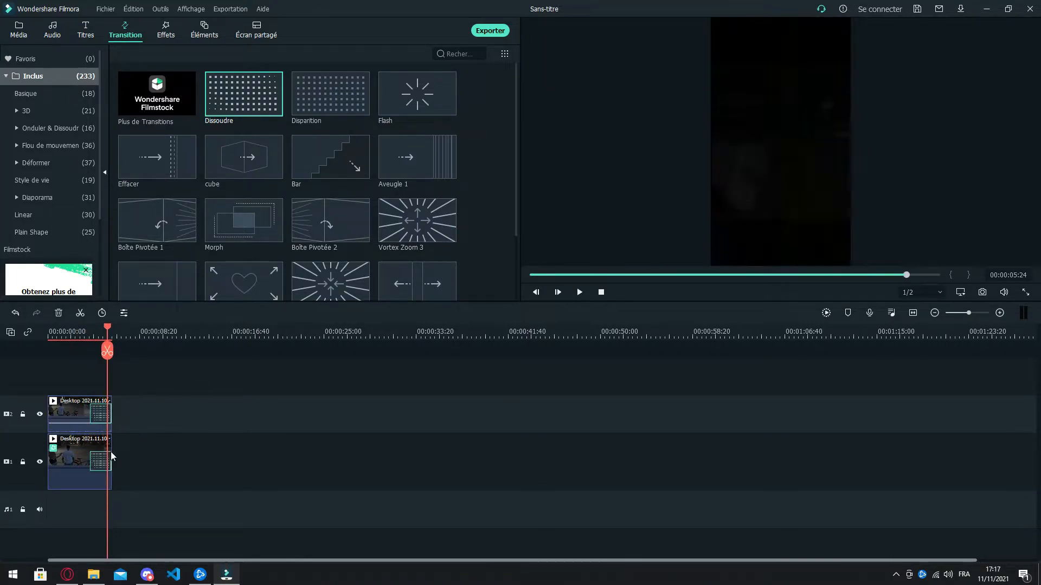
# Step: Play the end of the video to check the fade-out, and return the playhead to 00:00:03:08
pyautogui.click(88, 331)
pyautogui.click(580, 292)
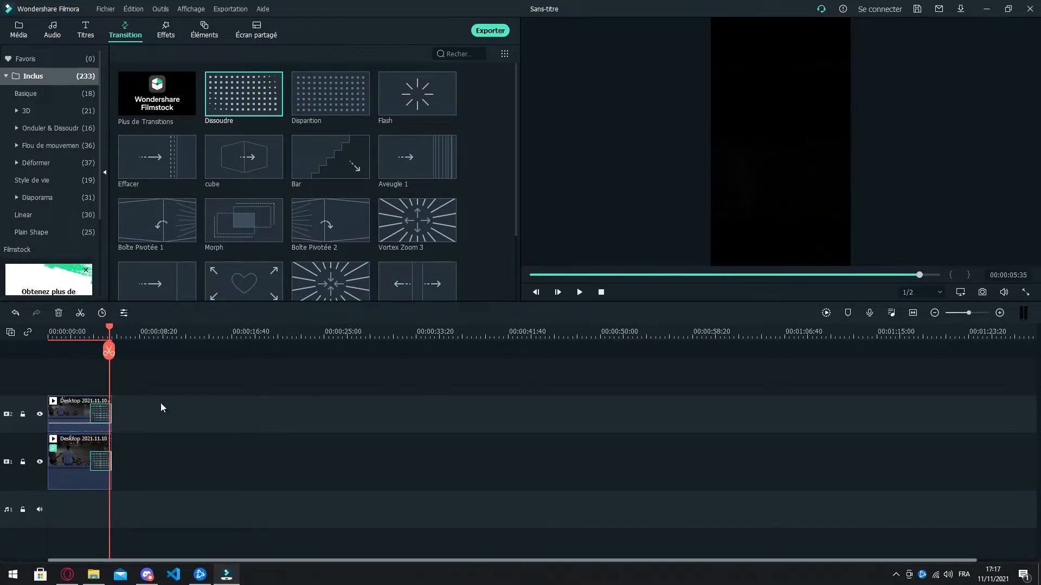
pyautogui.click(83, 333)
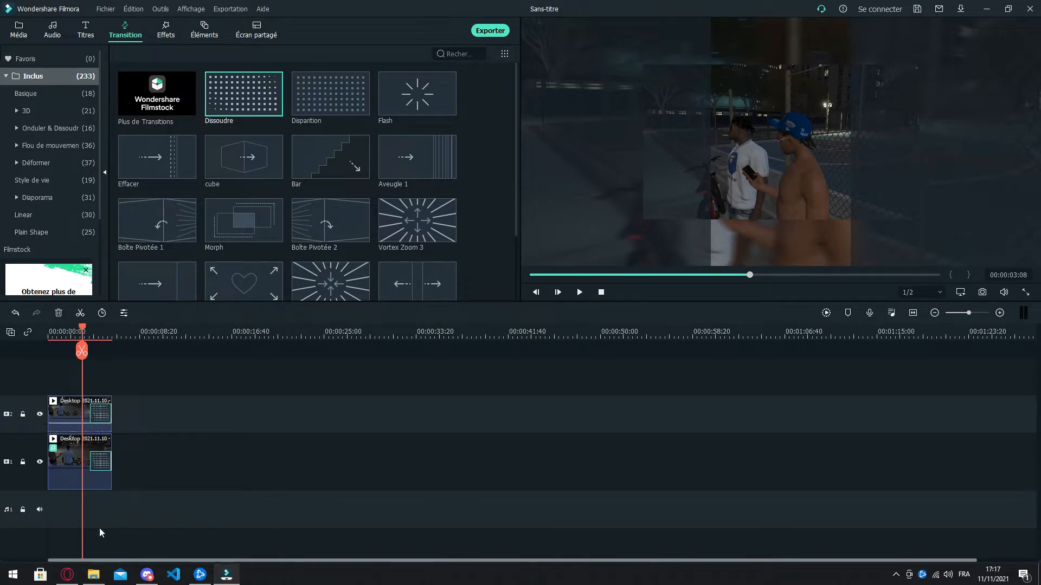
# Step: Shorten the Dissoudre transitions on both video tracks to about one second and play the ending
pyautogui.moveTo(120, 330); pyautogui.dragTo(493, 351)
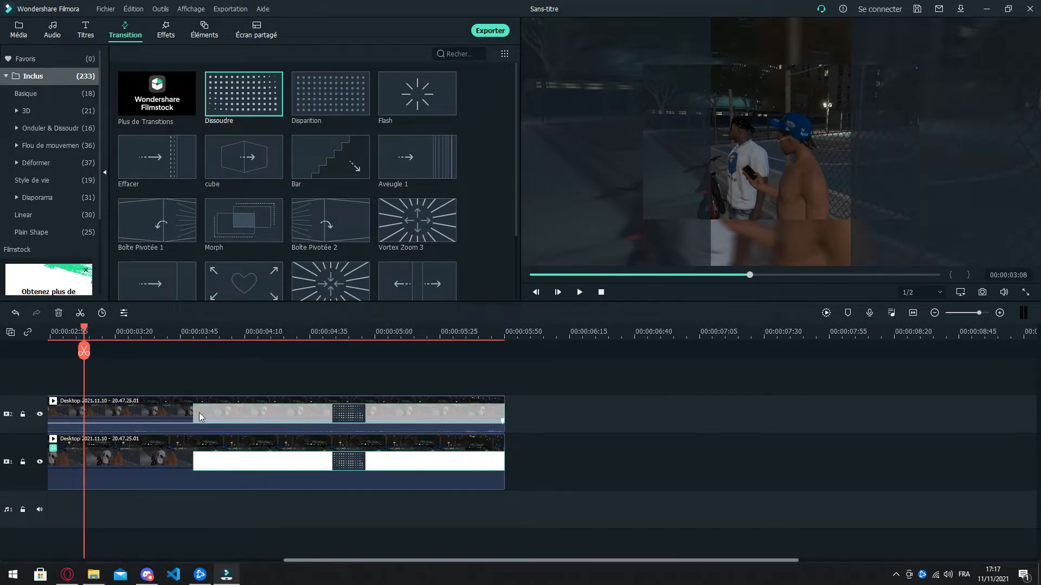
pyautogui.click(194, 415)
pyautogui.moveTo(198, 419); pyautogui.dragTo(331, 424)
pyautogui.click(204, 466)
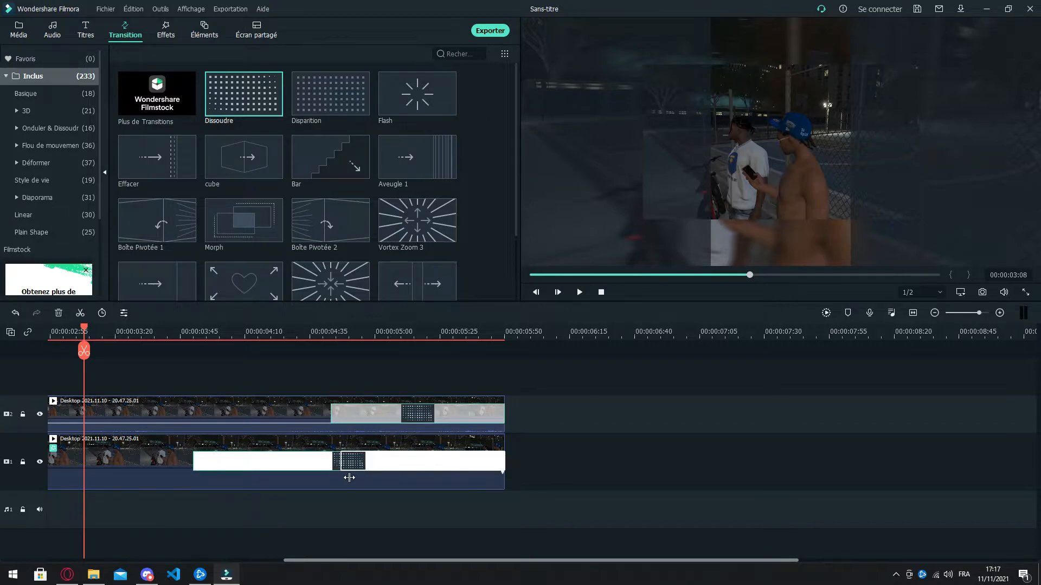
pyautogui.moveTo(340, 476); pyautogui.dragTo(332, 471)
pyautogui.click(583, 295)
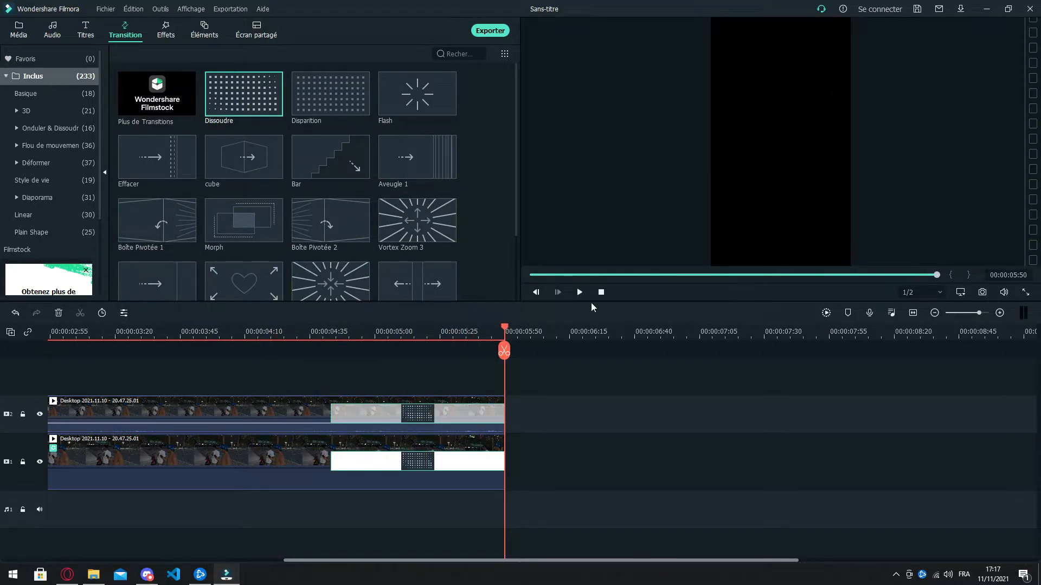
# Step: Add the De base 6 title on a new track at the timeline start and replace its text with "YBN FR"
pyautogui.press('Home')
pyautogui.scroll(-5, 241, 244)
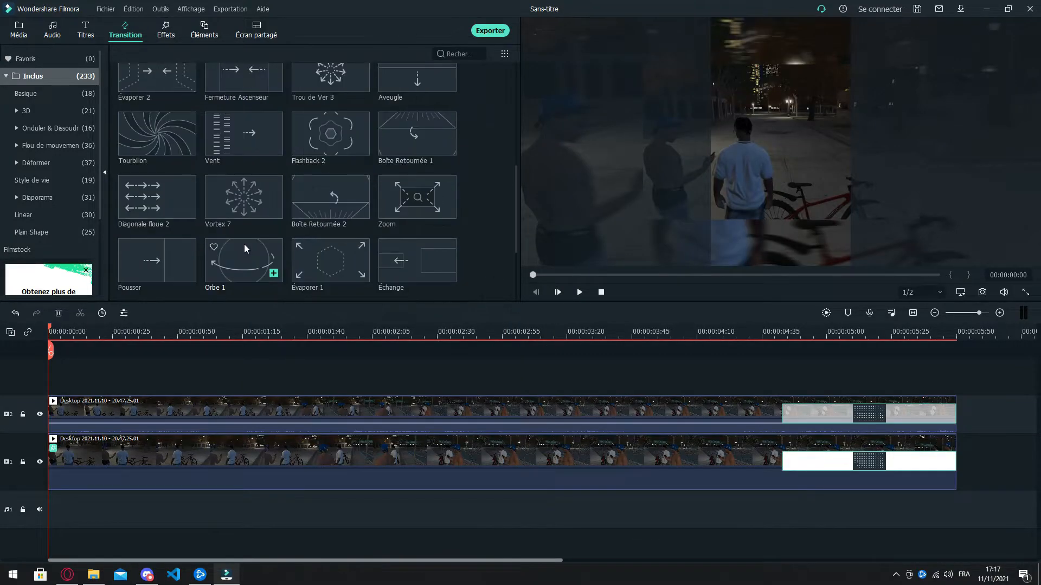
pyautogui.scroll(5, 244, 244)
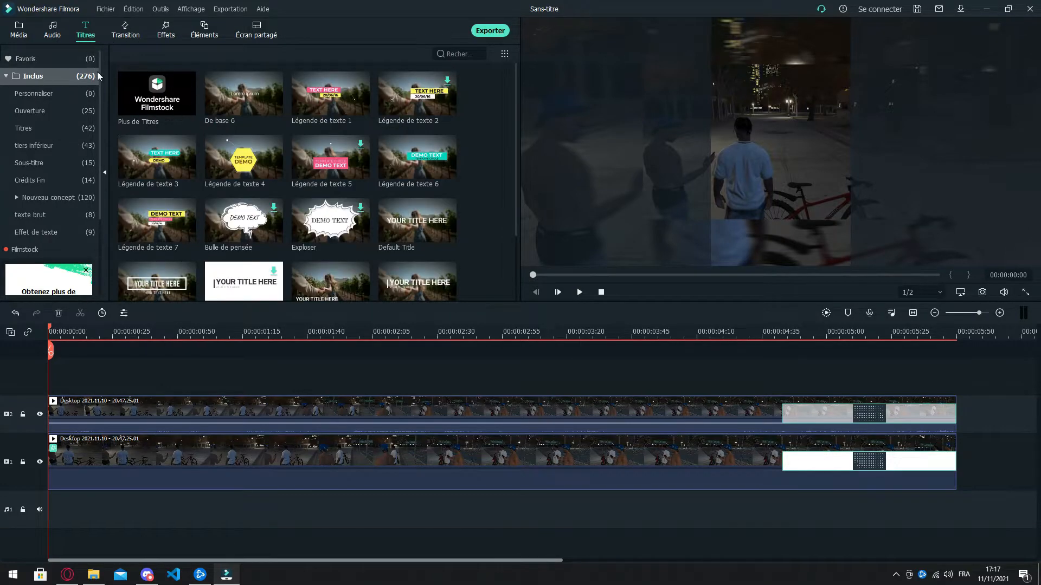
pyautogui.moveTo(233, 98); pyautogui.dragTo(30, 381)
pyautogui.doubleClick(75, 397)
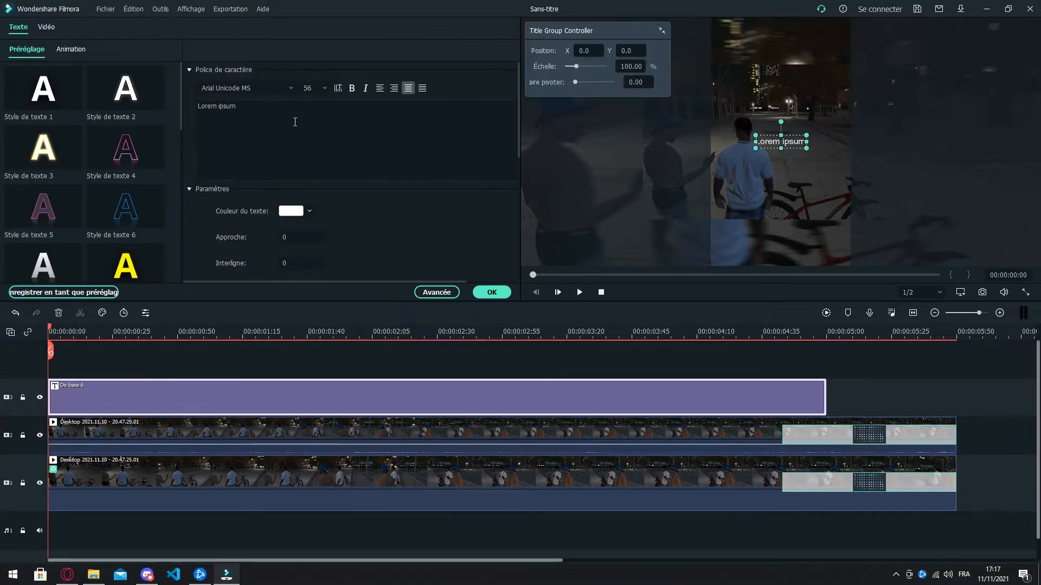
pyautogui.click(192, 113)
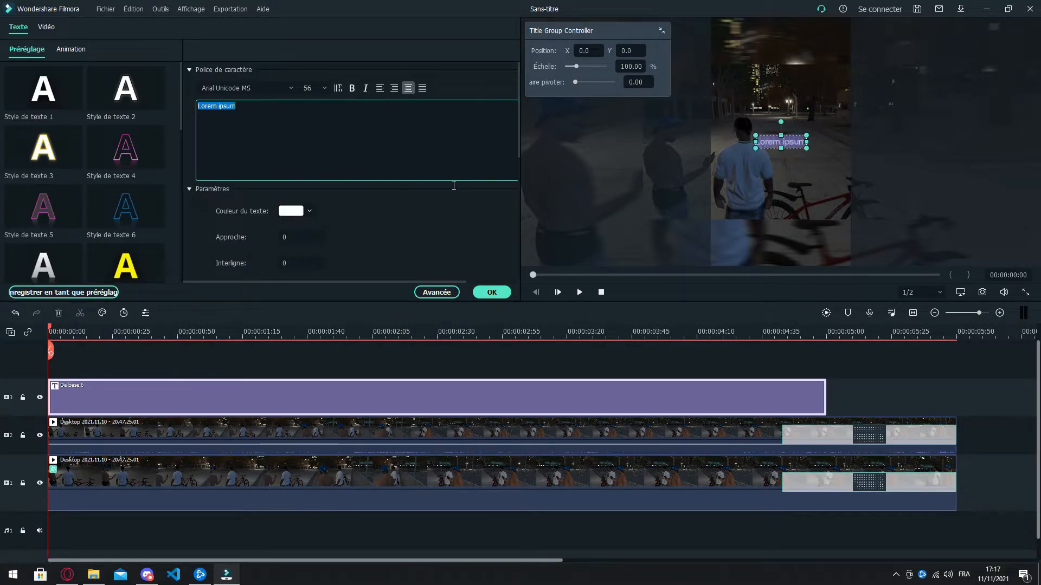
pyautogui.write('YBN FR')
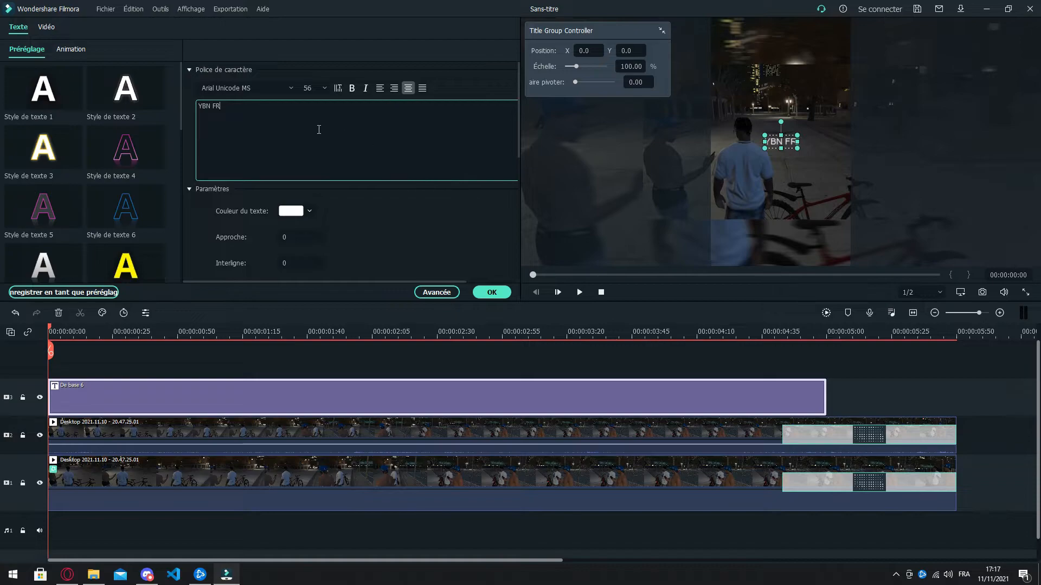
# Step: Change the font of the whole title text to Montserrat Black
pyautogui.hotkey('ctrl', 'a')
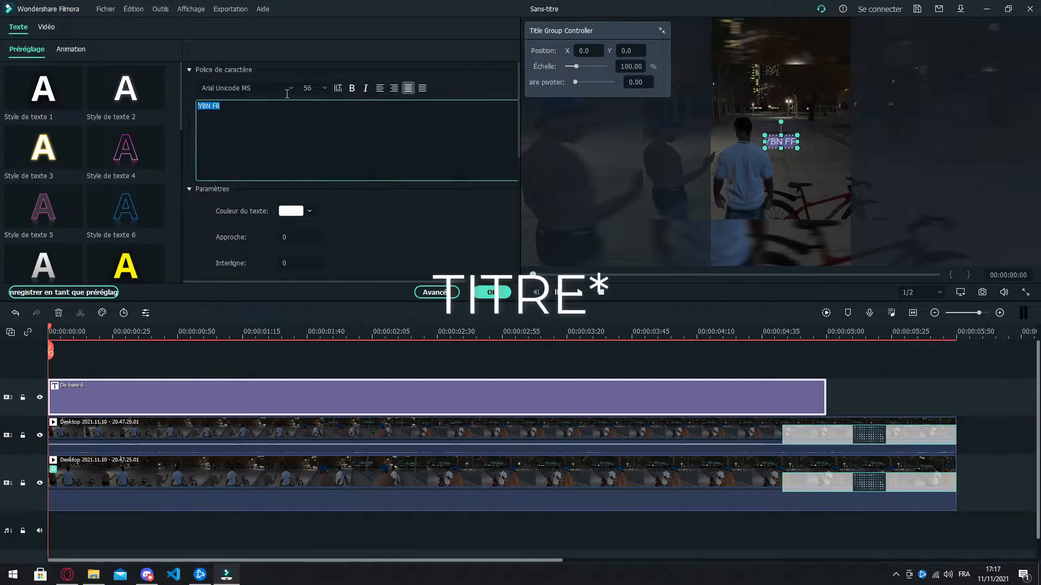
pyautogui.click(278, 89)
pyautogui.write('Monts')
pyautogui.press('Return')
pyautogui.click(780, 180)
pyautogui.click(783, 144)
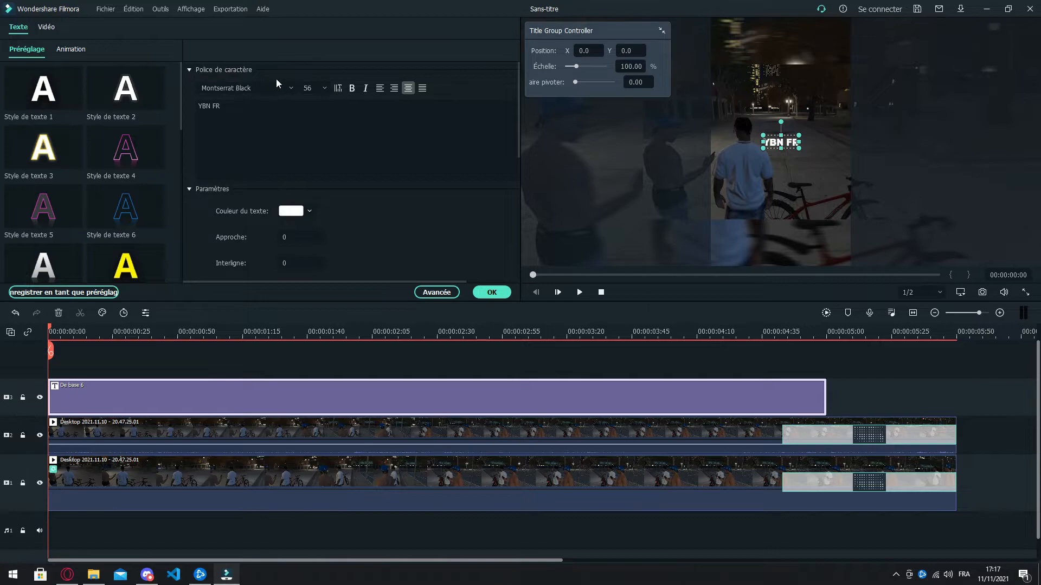
# Step: Set the title's font size to 68 and its text alignment to justified
pyautogui.click(324, 88)
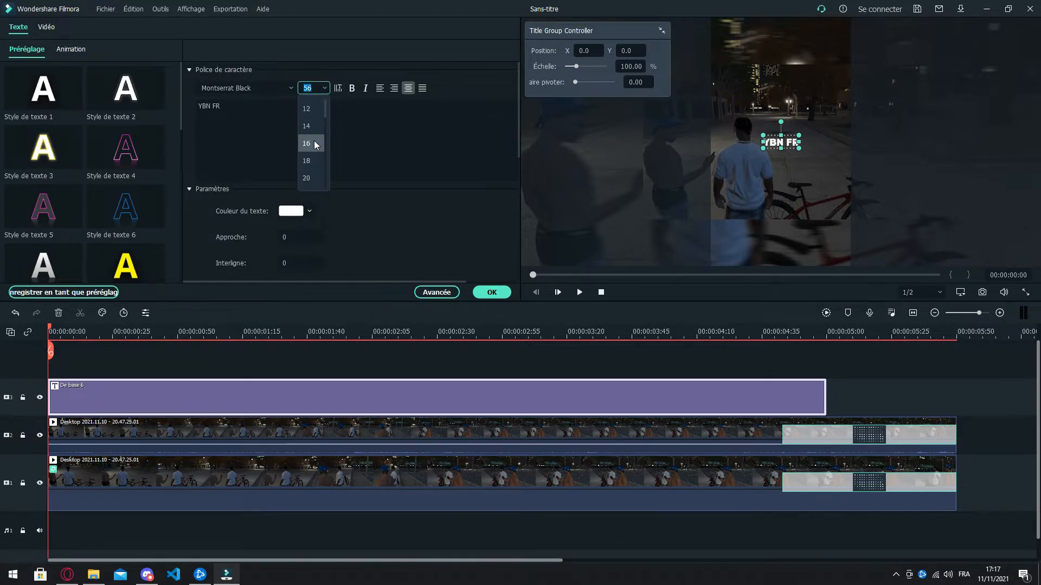
pyautogui.click(314, 144)
pyautogui.click(324, 87)
pyautogui.scroll(-4, 305, 158)
pyautogui.click(306, 176)
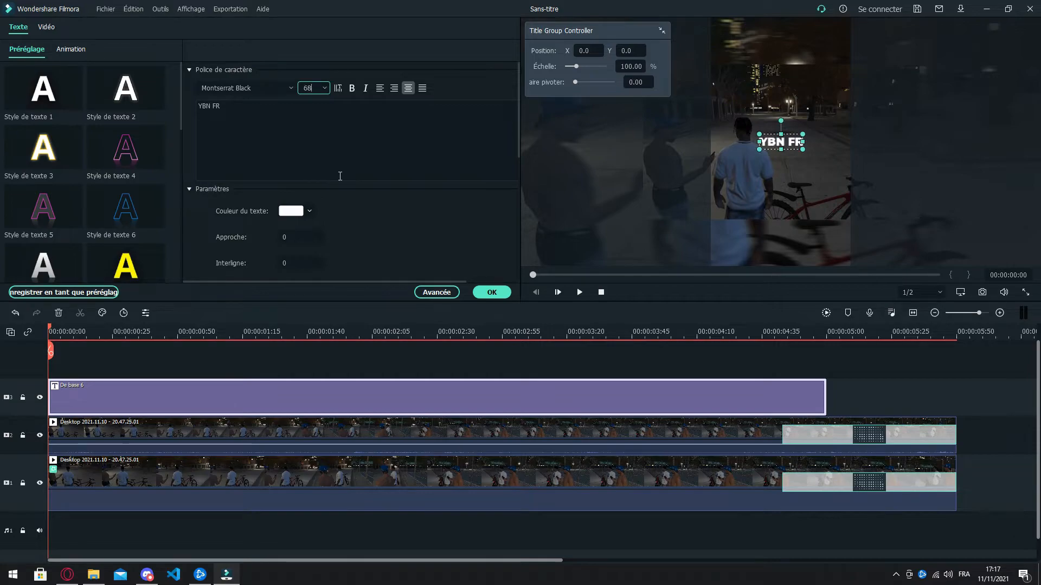
pyautogui.click(350, 89)
pyautogui.click(365, 89)
pyautogui.click(380, 88)
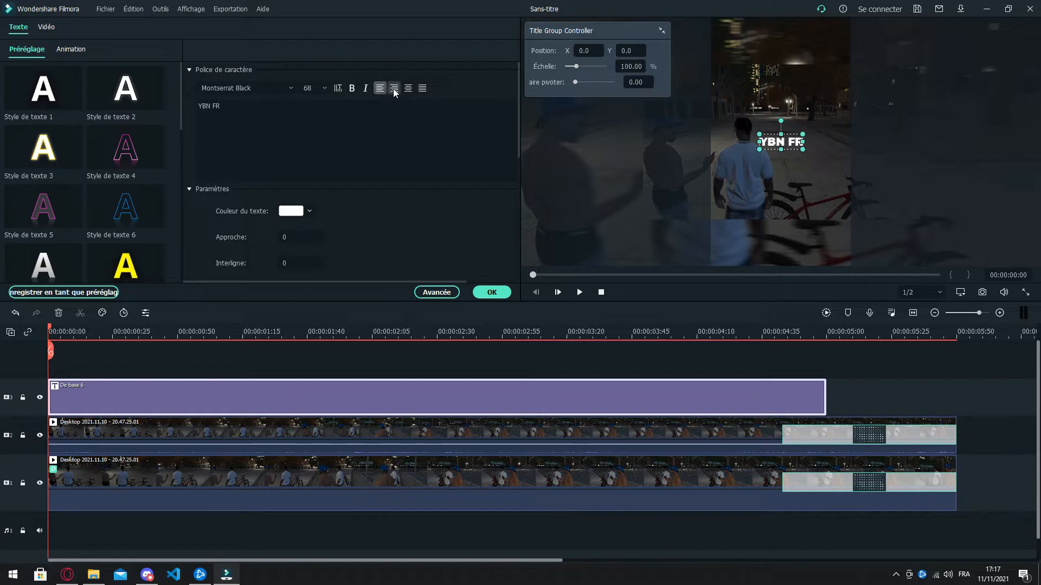
pyautogui.click(394, 89)
# Step: Apply the Style de texte 18 preset to the title text
pyautogui.moveTo(249, 114); pyautogui.dragTo(172, 108)
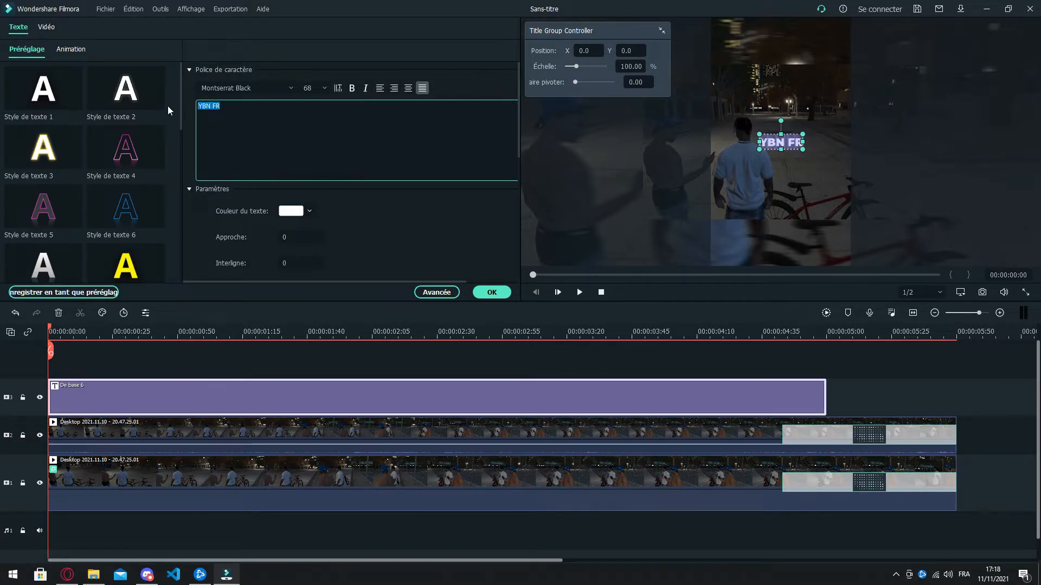
pyautogui.click(60, 143)
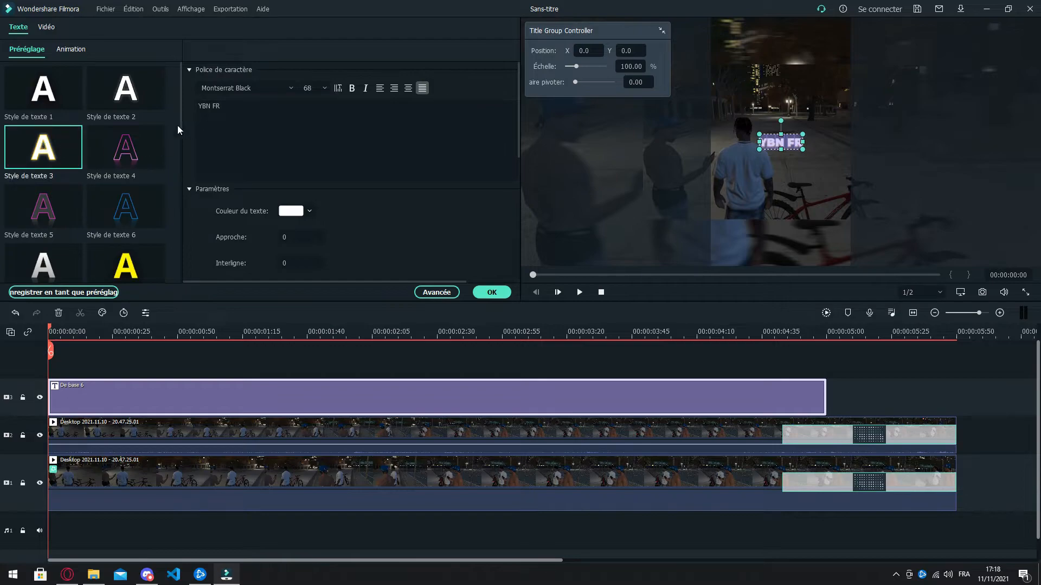
pyautogui.scroll(-6, 90, 145)
pyautogui.click(134, 215)
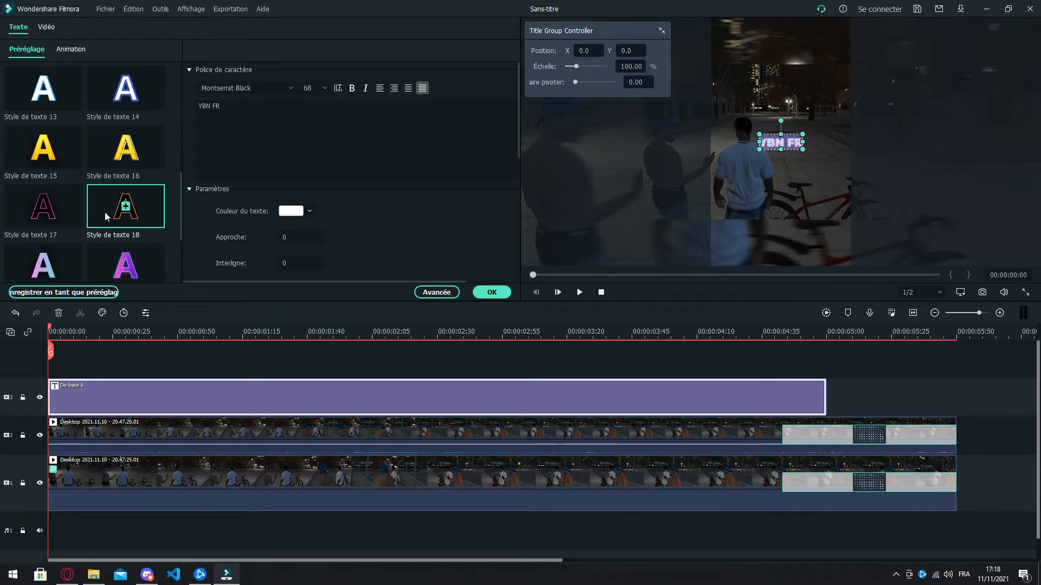
pyautogui.click(608, 200)
pyautogui.click(781, 144)
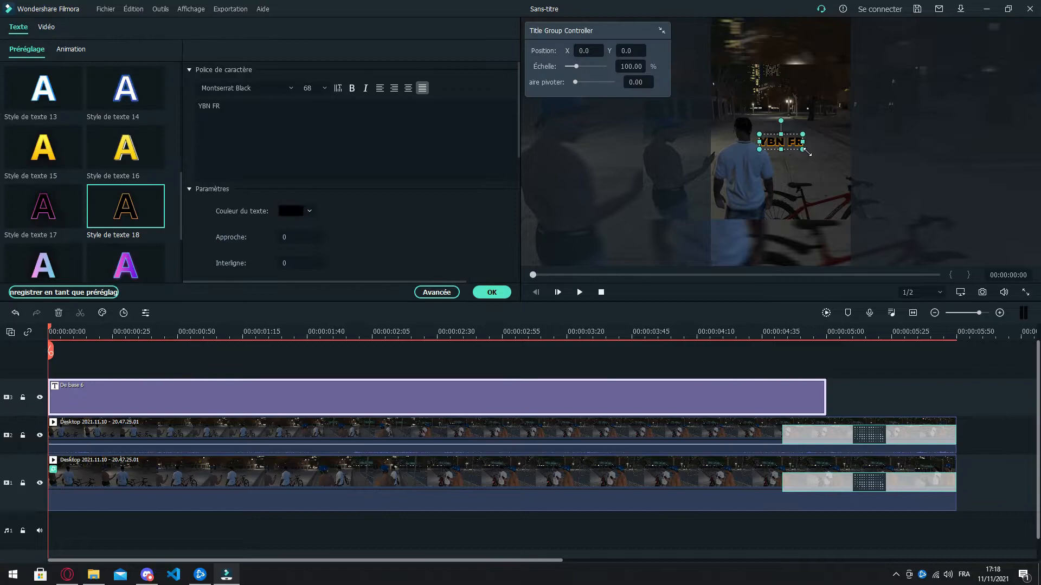
# Step: Enlarge the title slightly in the preview and reposition it near the middle of the frame
pyautogui.moveTo(808, 154); pyautogui.dragTo(888, 219)
pyautogui.moveTo(745, 196); pyautogui.dragTo(786, 196)
pyautogui.moveTo(929, 220); pyautogui.dragTo(787, 142)
# Step: Select the whole title text and raise its font size, settling on 150
pyautogui.moveTo(507, 147); pyautogui.dragTo(197, 106)
pyautogui.click(322, 86)
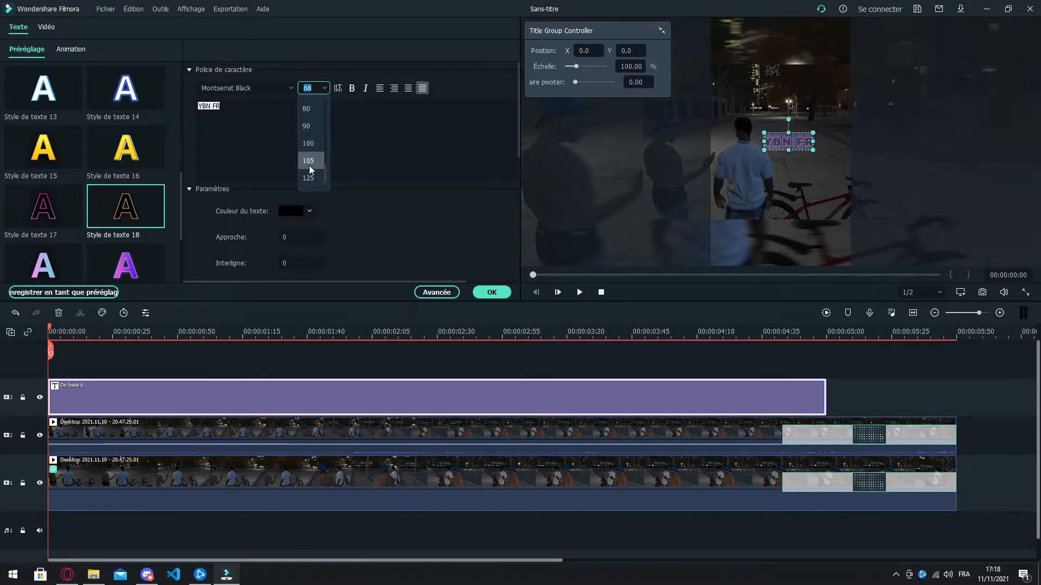
pyautogui.click(309, 161)
pyautogui.click(317, 109)
pyautogui.hotkey('ctrl', 'a')
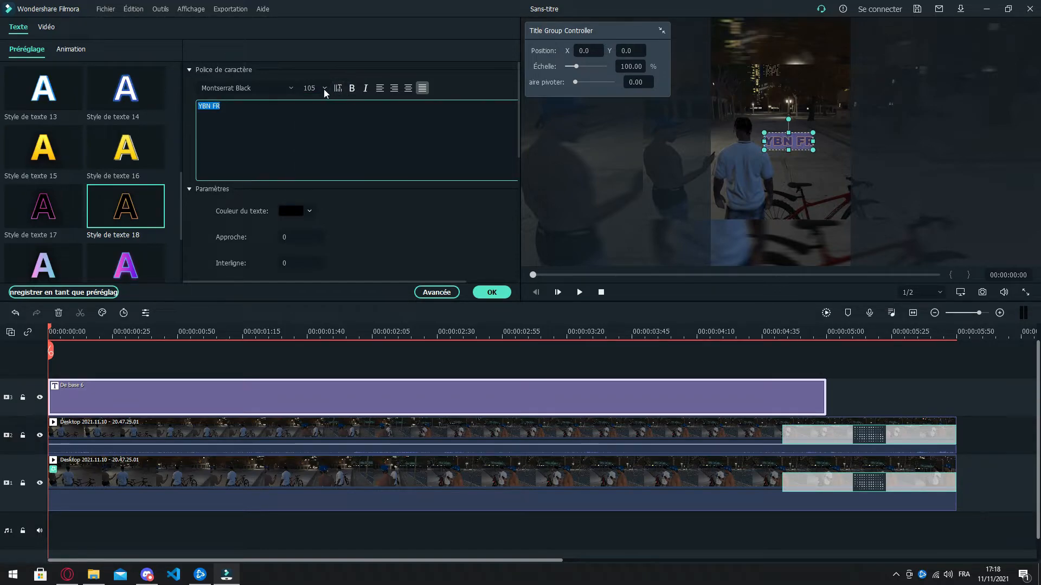
pyautogui.click(324, 89)
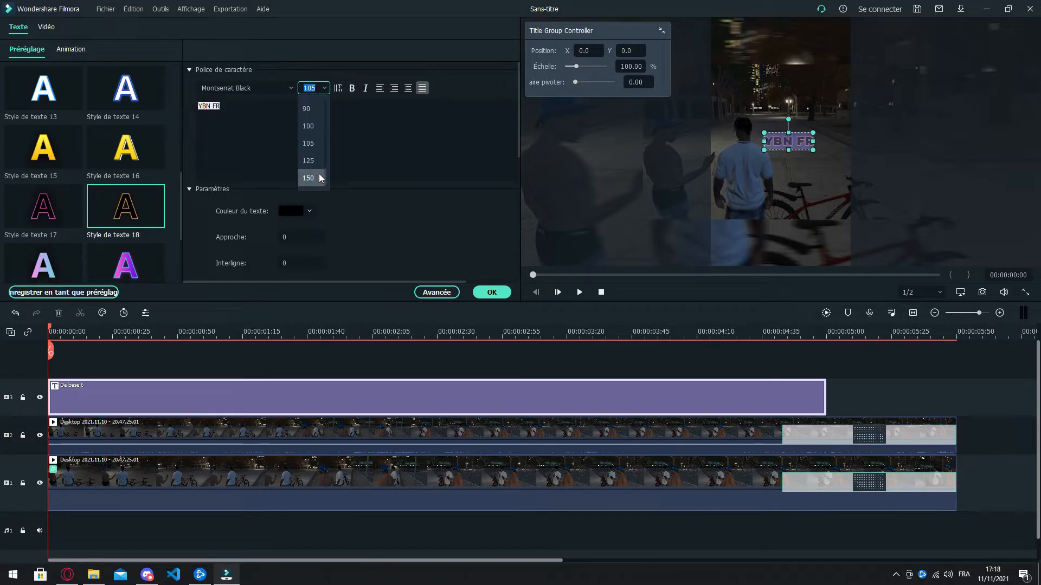
pyautogui.click(319, 178)
pyautogui.click(347, 168)
pyautogui.hotkey('ctrl', 'a')
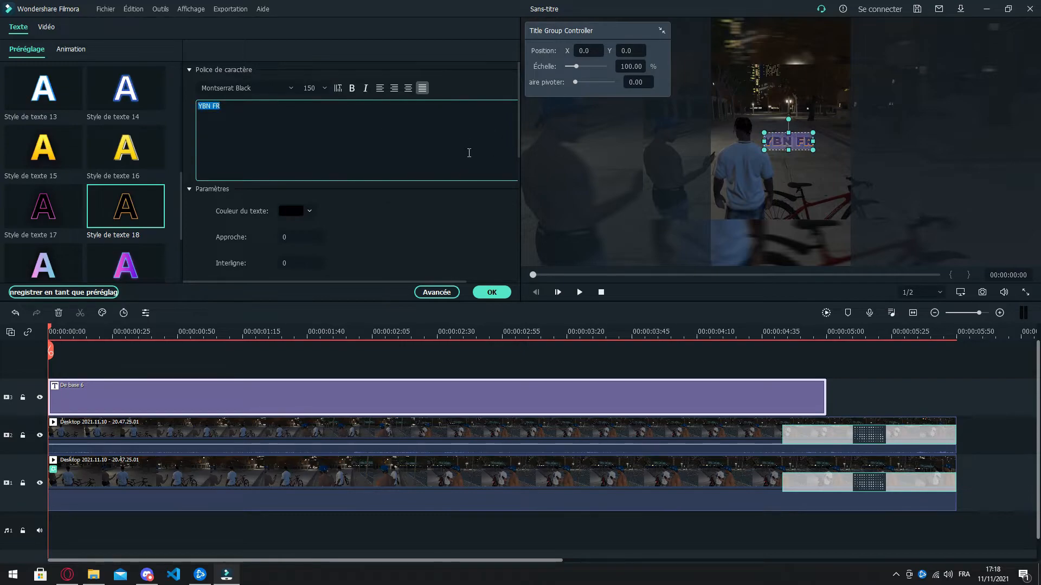
# Step: Move the YBN FR title down to the bottom centre of the vertical frame and play the video to check it
pyautogui.click(807, 200)
pyautogui.moveTo(795, 147); pyautogui.dragTo(786, 248)
pyautogui.click(842, 235)
pyautogui.click(580, 292)
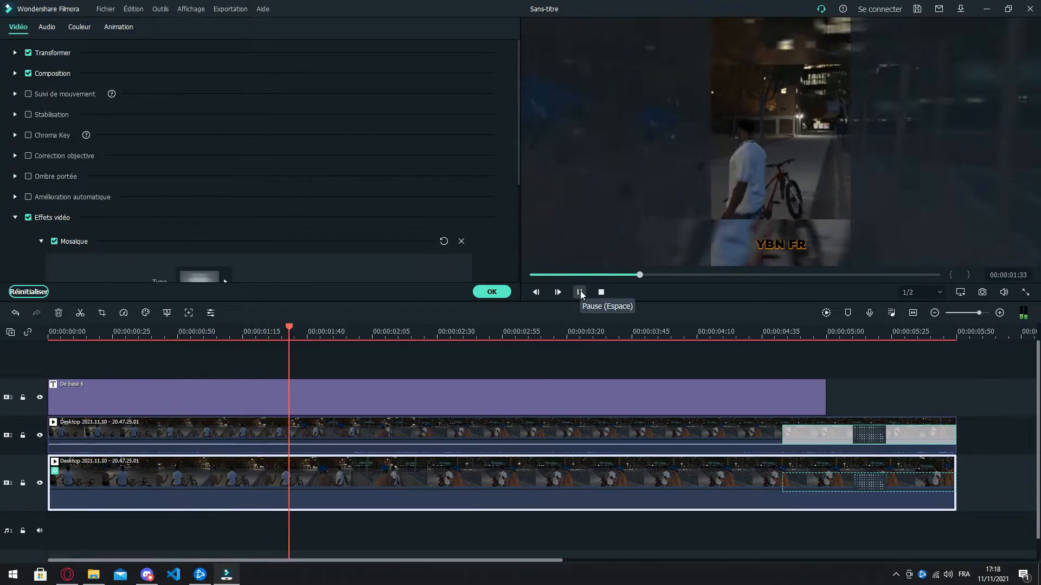
pyautogui.click(580, 292)
# Step: Try several text animations on the title, apply Zoom Diagonal, and play the video from the start to check it
pyautogui.click(257, 396)
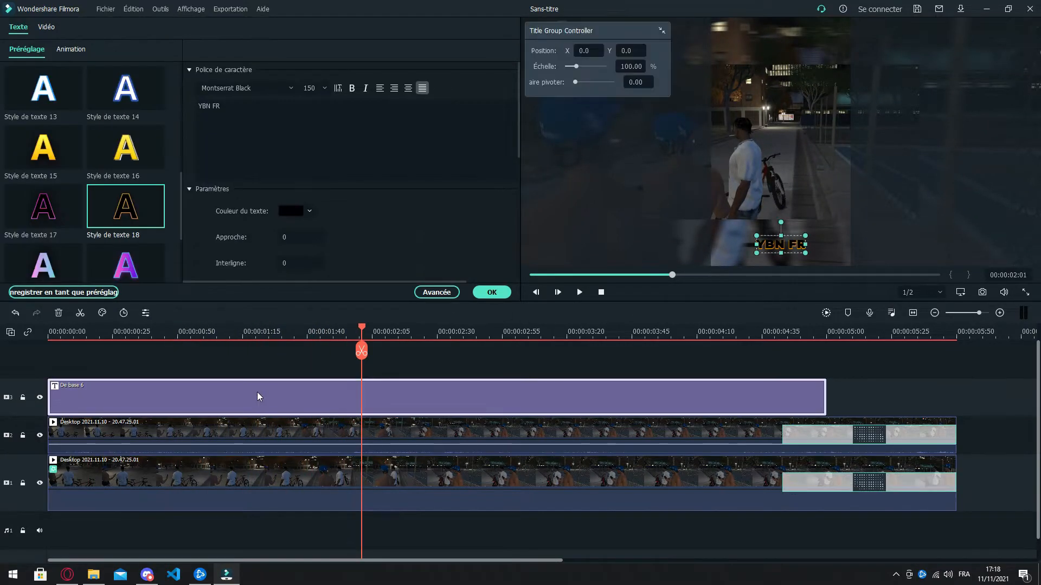
pyautogui.click(70, 50)
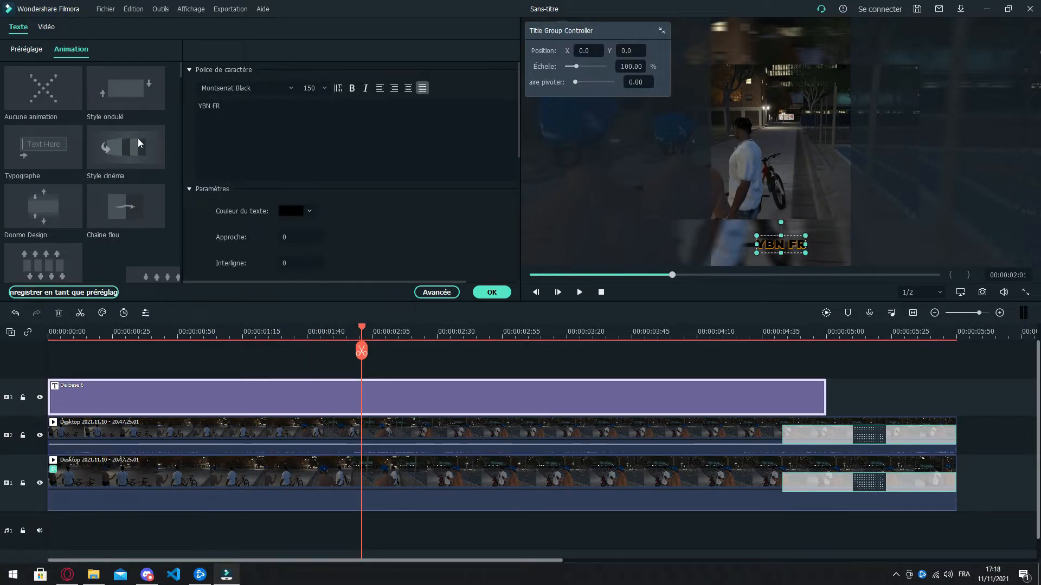
pyautogui.click(133, 111)
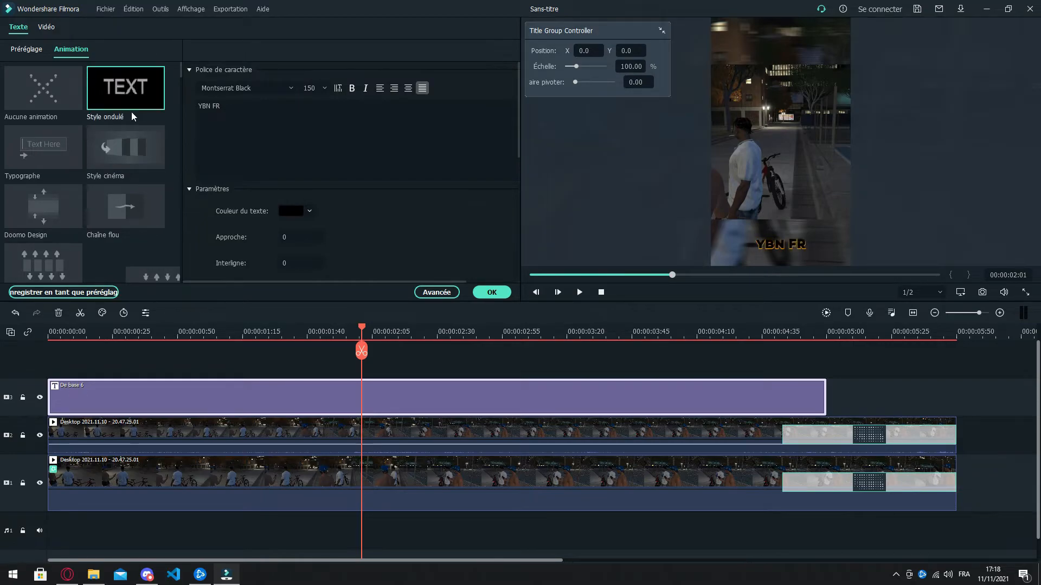
pyautogui.click(49, 153)
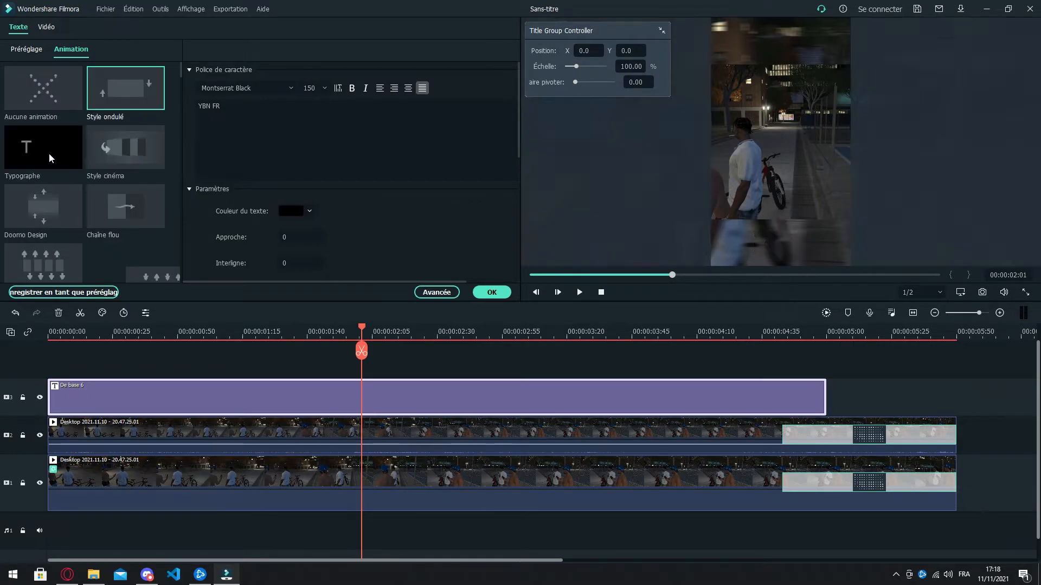
pyautogui.click(99, 151)
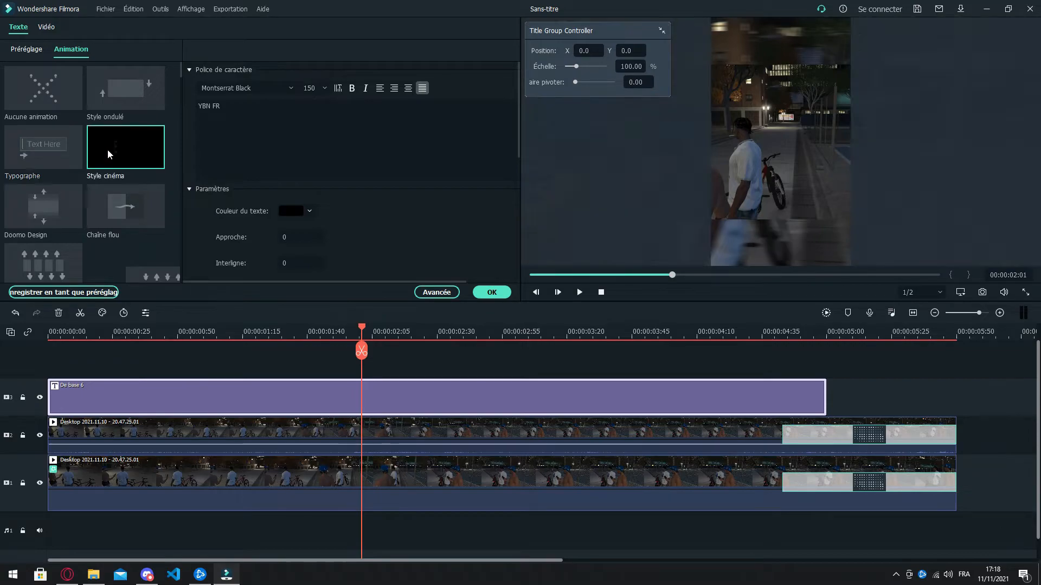
pyautogui.scroll(-3, 108, 182)
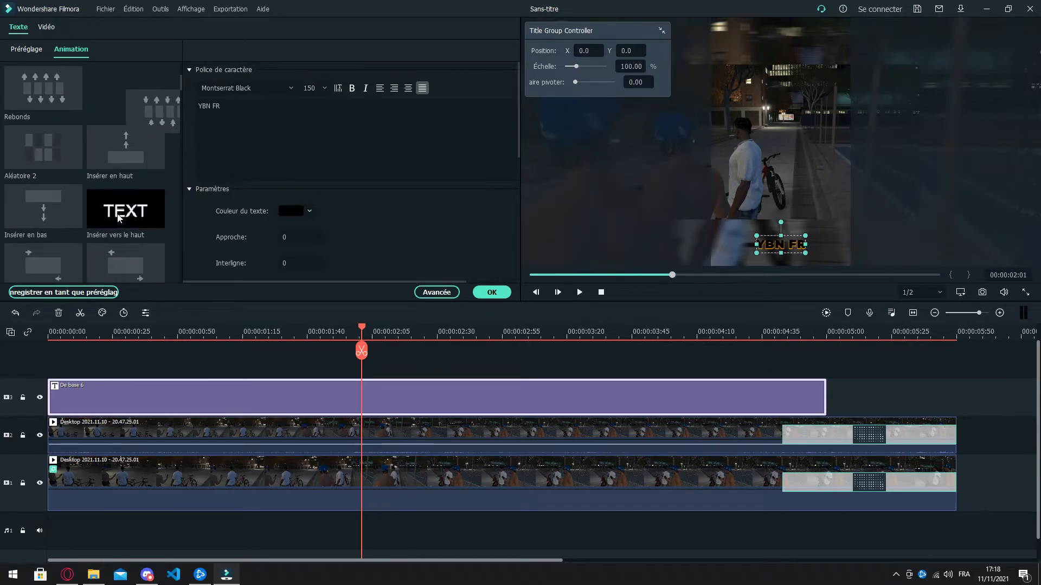
pyautogui.click(117, 213)
pyautogui.scroll(-3, 117, 216)
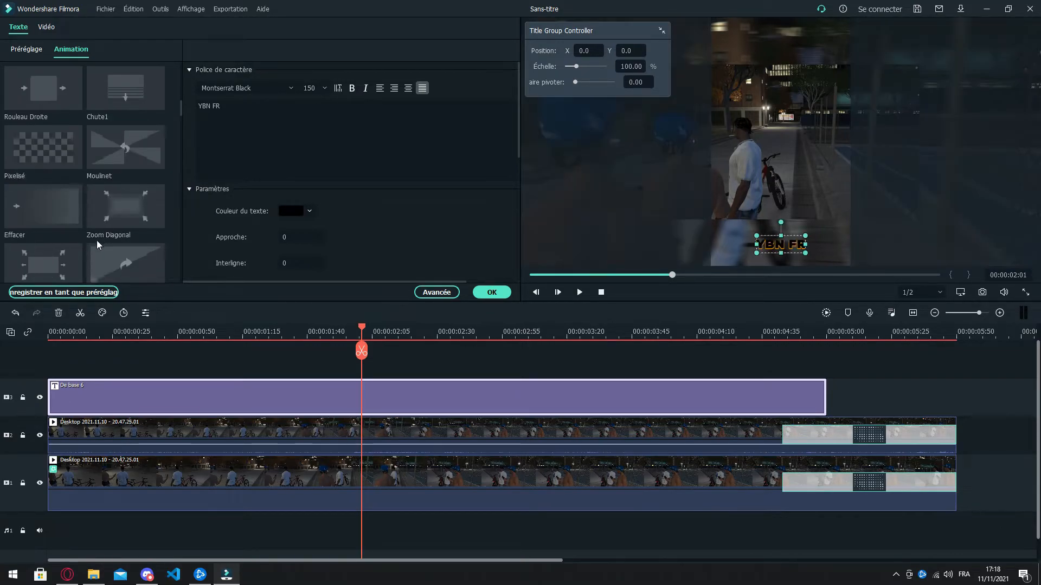
pyautogui.click(119, 220)
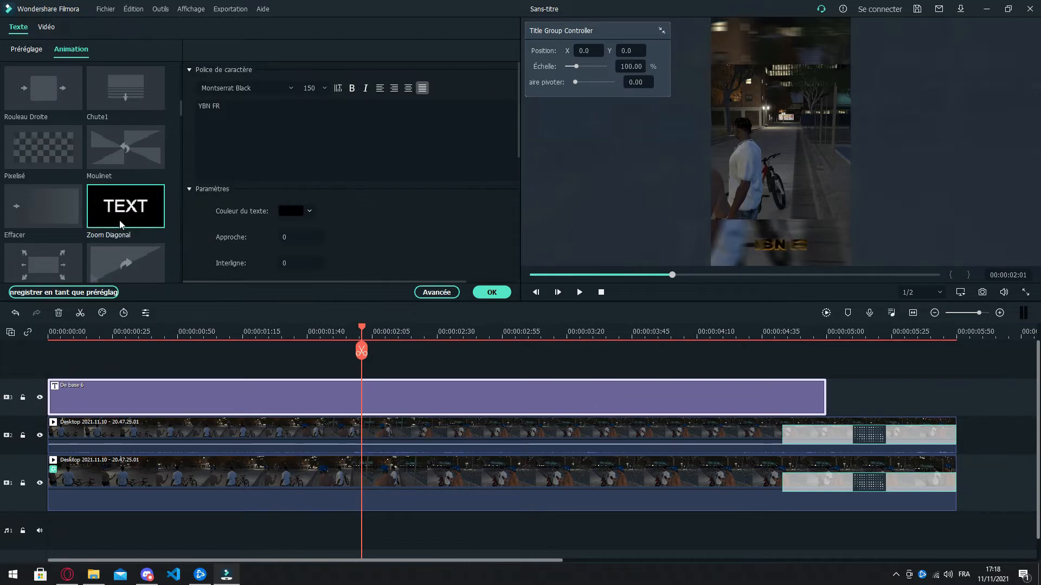
pyautogui.click(601, 292)
pyautogui.click(580, 292)
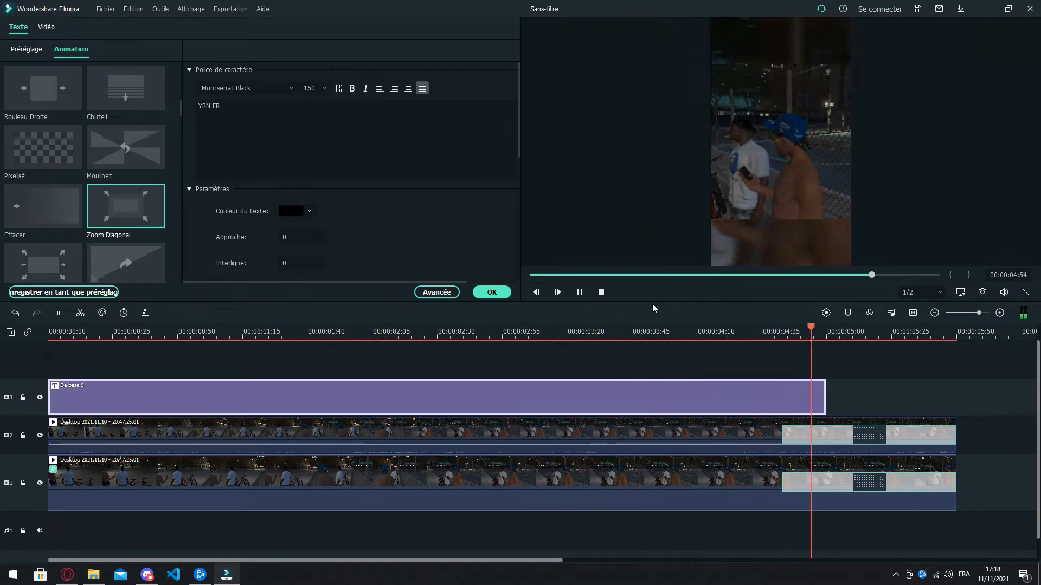
pyautogui.press('space')
# Step: Extend the title clip to the end of the video clips, preview it, and confirm the title settings
pyautogui.moveTo(831, 394); pyautogui.dragTo(957, 395)
pyautogui.click(706, 320)
pyautogui.click(580, 291)
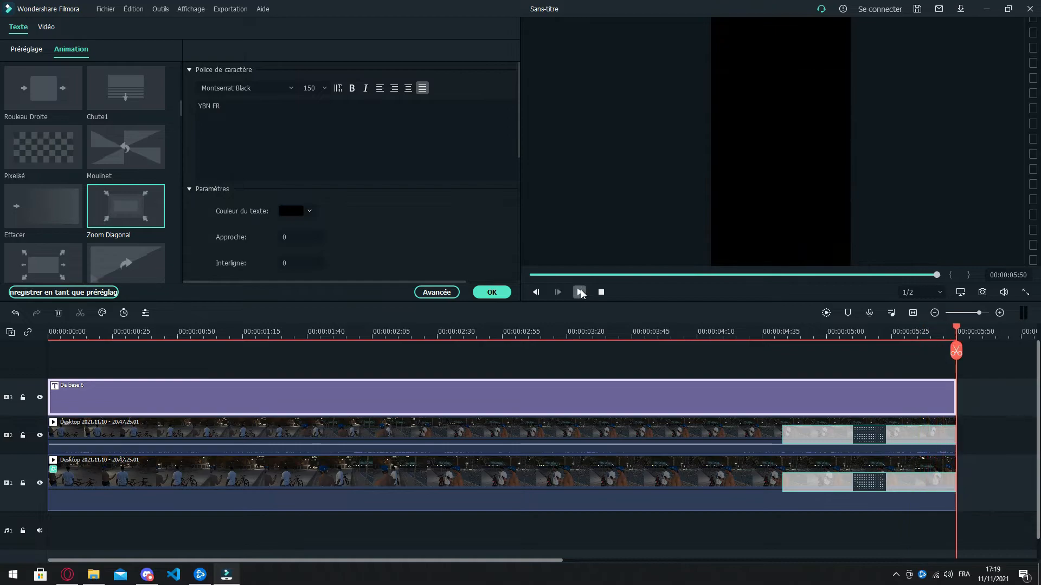
pyautogui.click(581, 292)
pyautogui.click(581, 291)
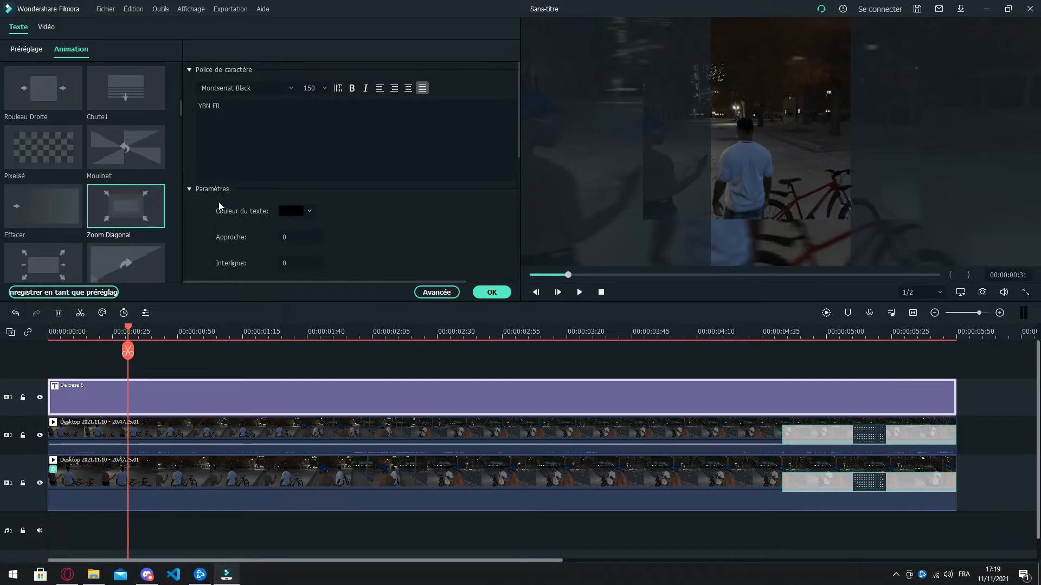
pyautogui.click(491, 292)
# Step: Browse the included elements and add Diamond Energy on a new track above the title at 00:00:00:31
pyautogui.click(205, 30)
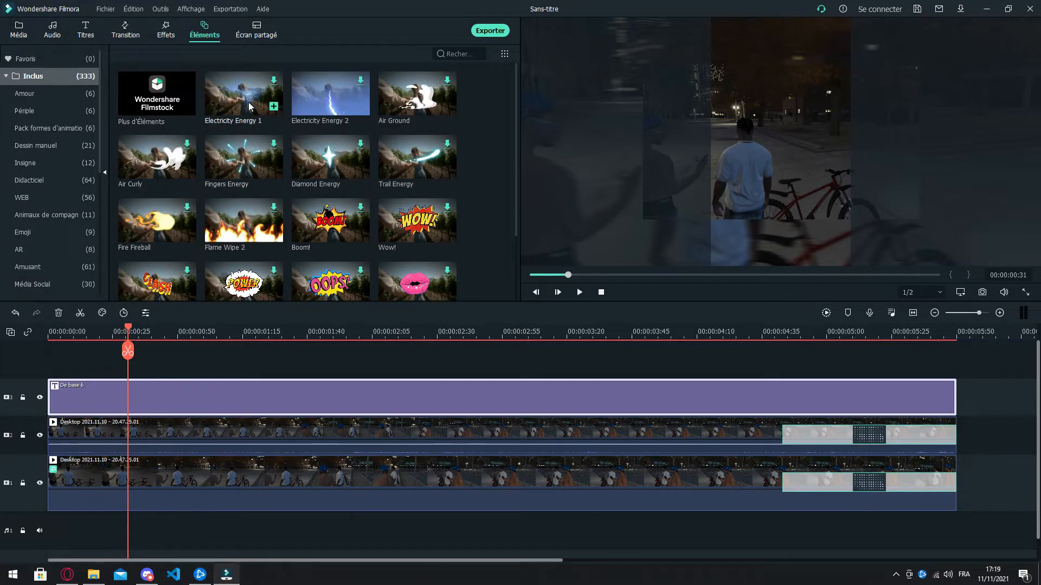
pyautogui.scroll(-20, 353, 245)
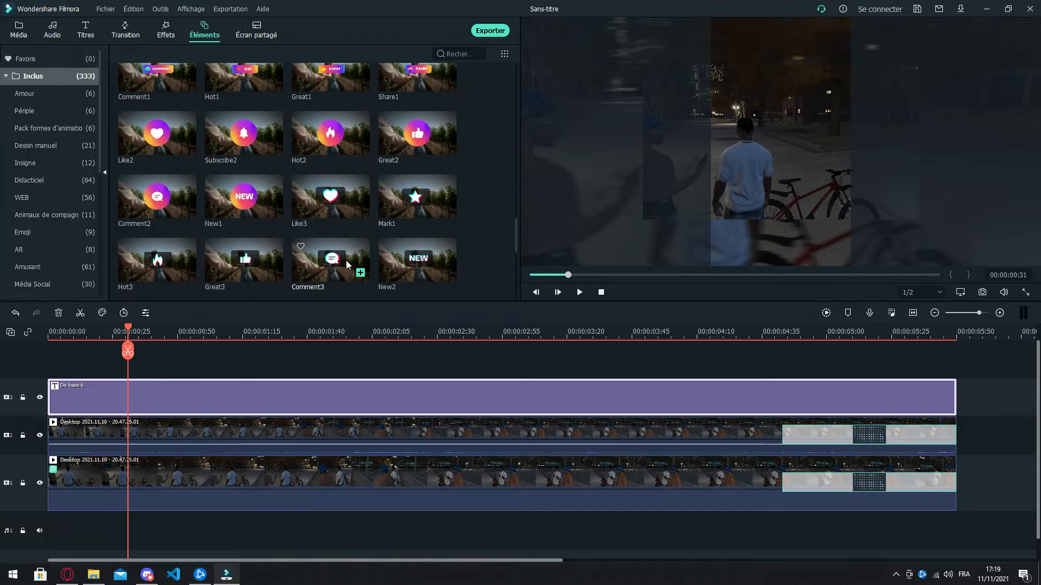
pyautogui.scroll(-20, 347, 268)
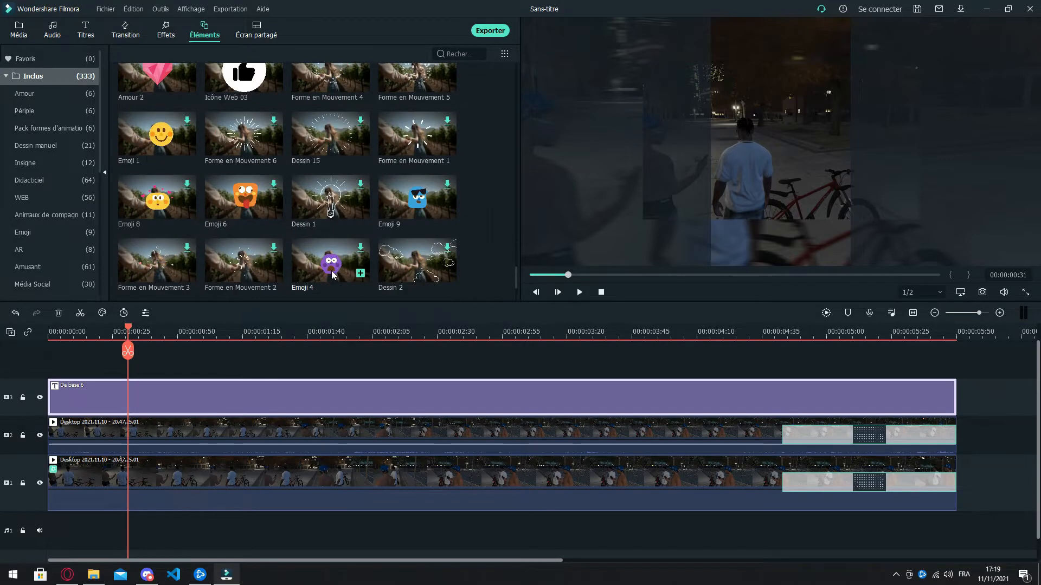
pyautogui.scroll(-20, 328, 278)
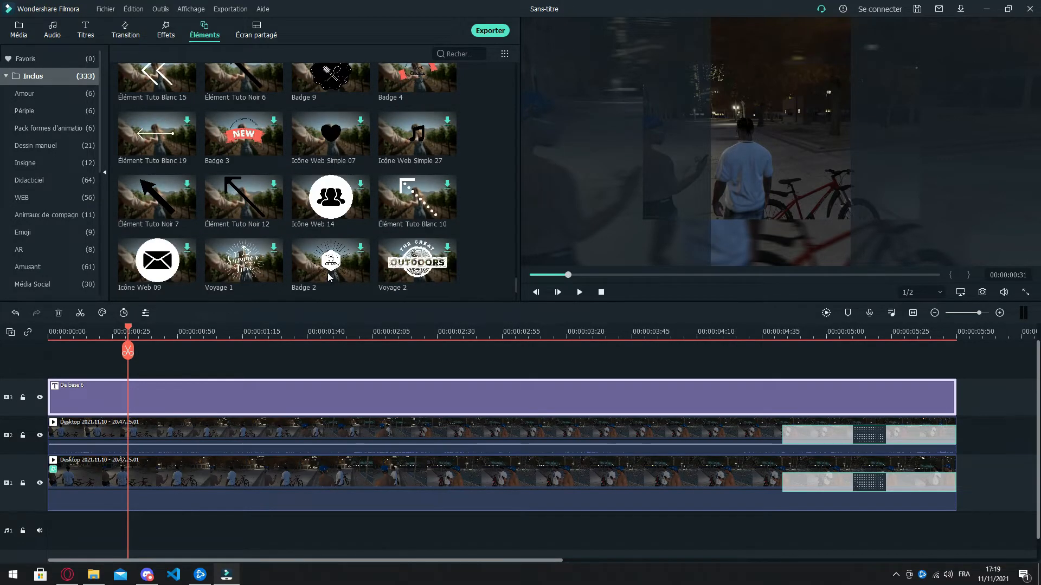
pyautogui.scroll(-5, 328, 278)
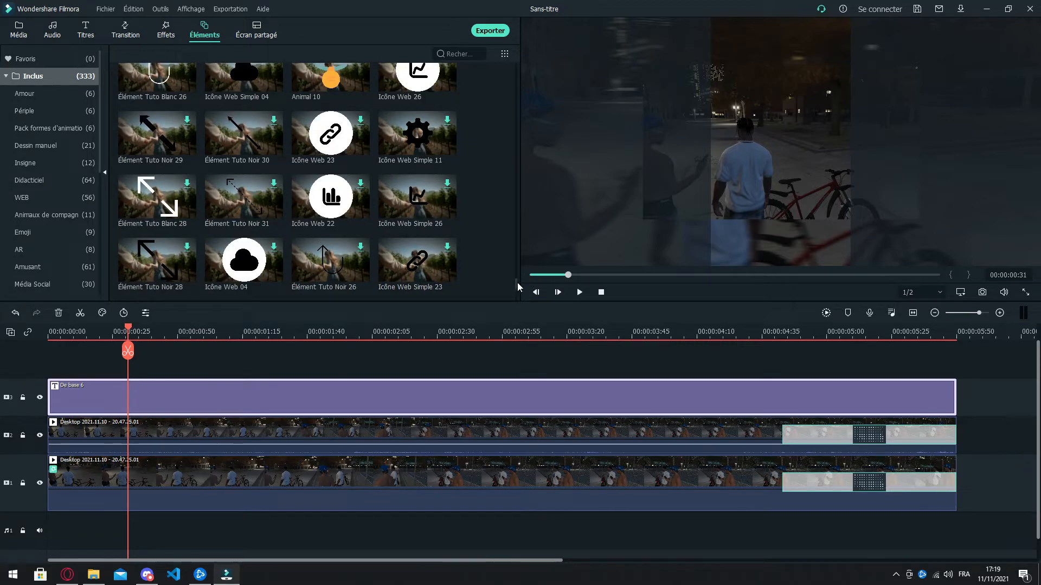
pyautogui.scroll(20, 494, 106)
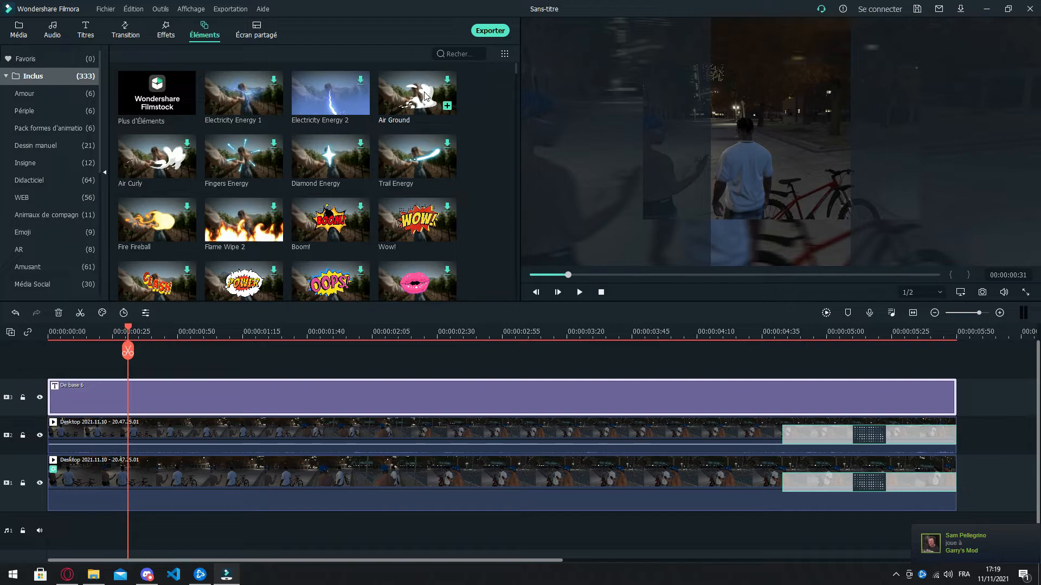
pyautogui.moveTo(330, 157); pyautogui.dragTo(131, 357)
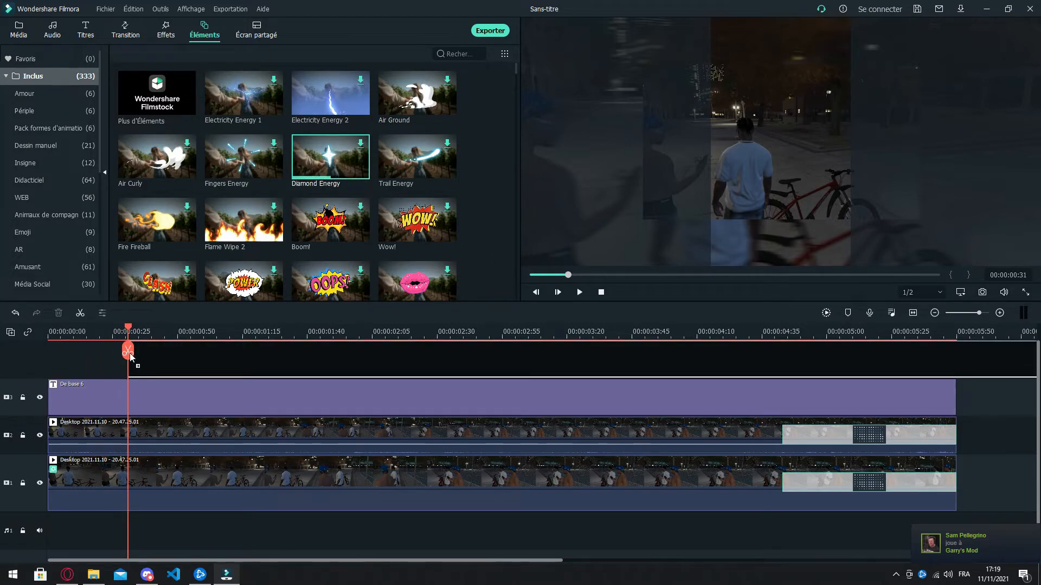
pyautogui.moveTo(237, 340); pyautogui.dragTo(238, 340)
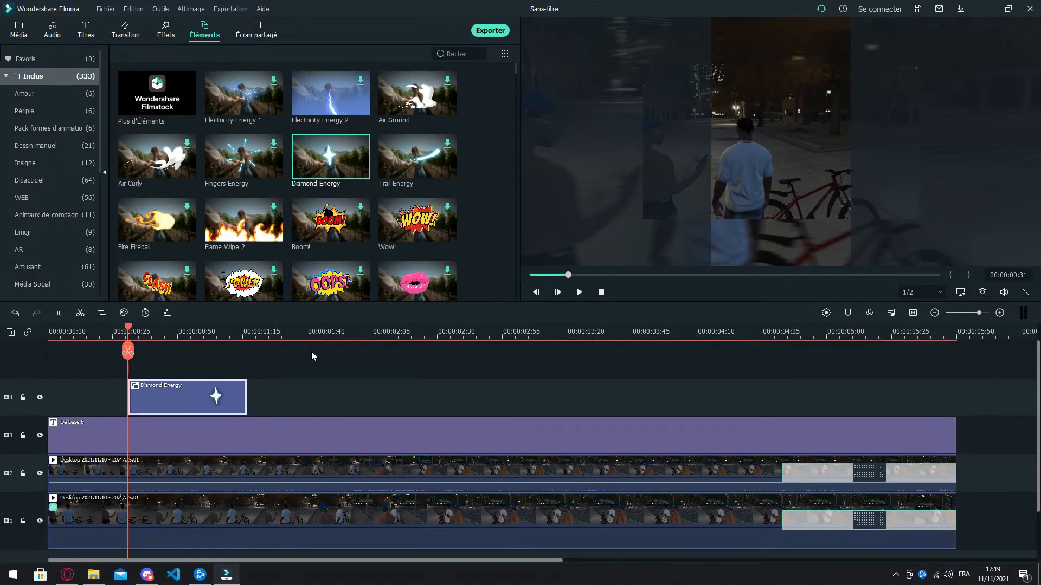
# Step: Shrink the Diamond Energy element, place it over the bicycle's front wheel, and play the video to check it
pyautogui.click(578, 292)
pyautogui.click(578, 292)
pyautogui.moveTo(239, 333); pyautogui.dragTo(198, 333)
pyautogui.click(781, 152)
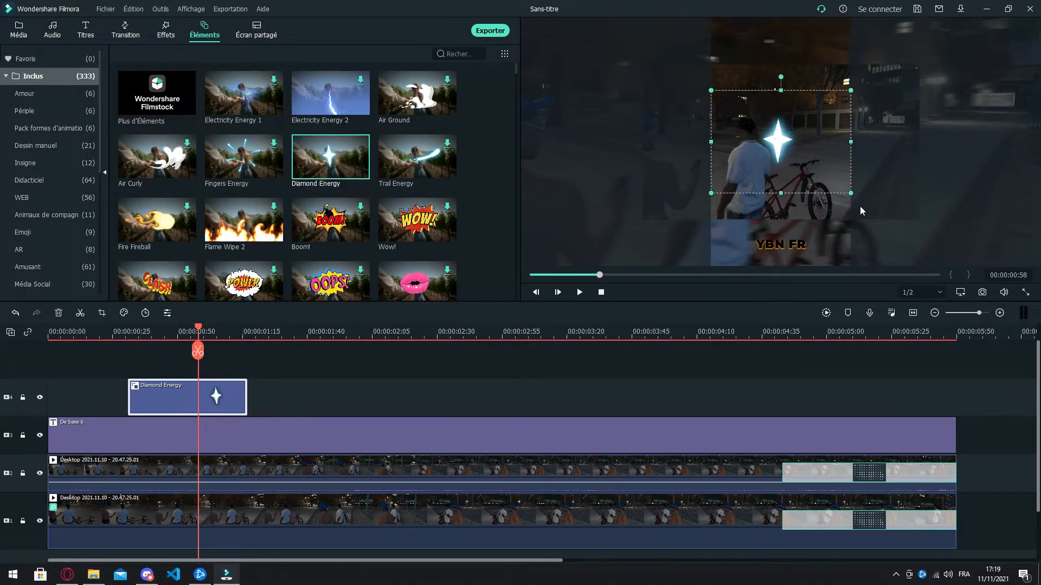
pyautogui.moveTo(854, 198); pyautogui.dragTo(831, 195)
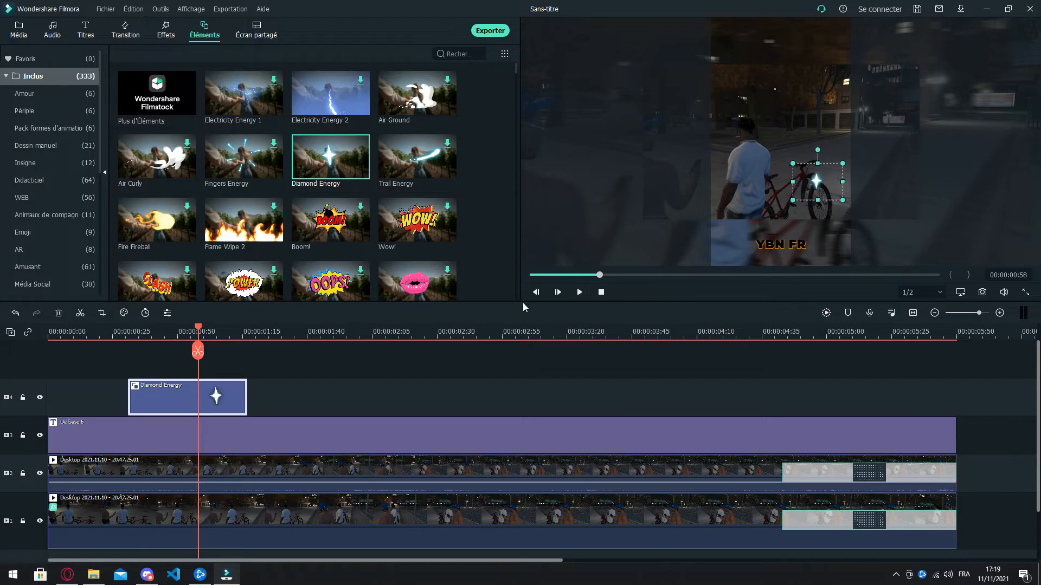
pyautogui.click(580, 292)
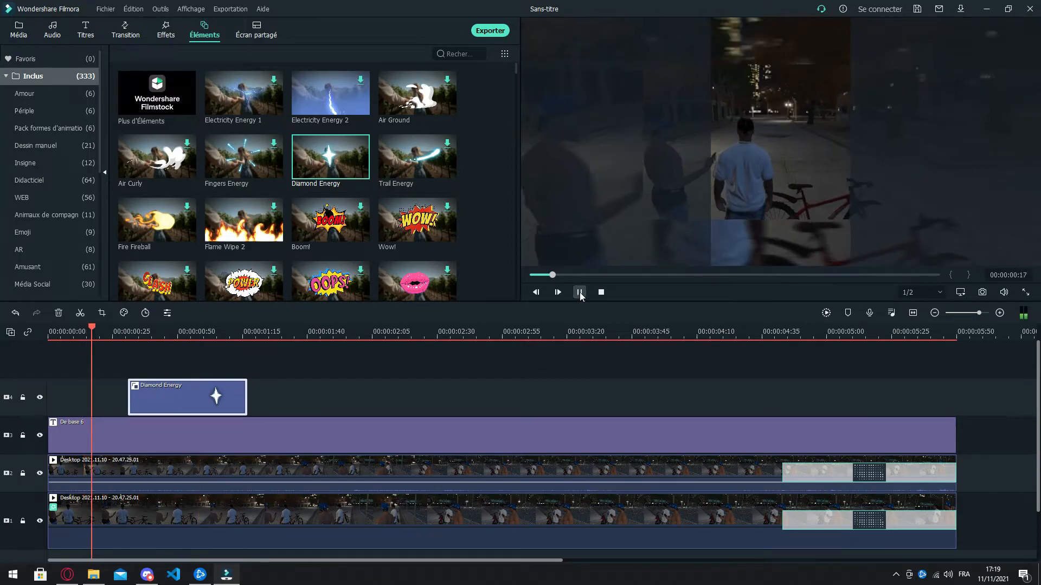
pyautogui.click(579, 292)
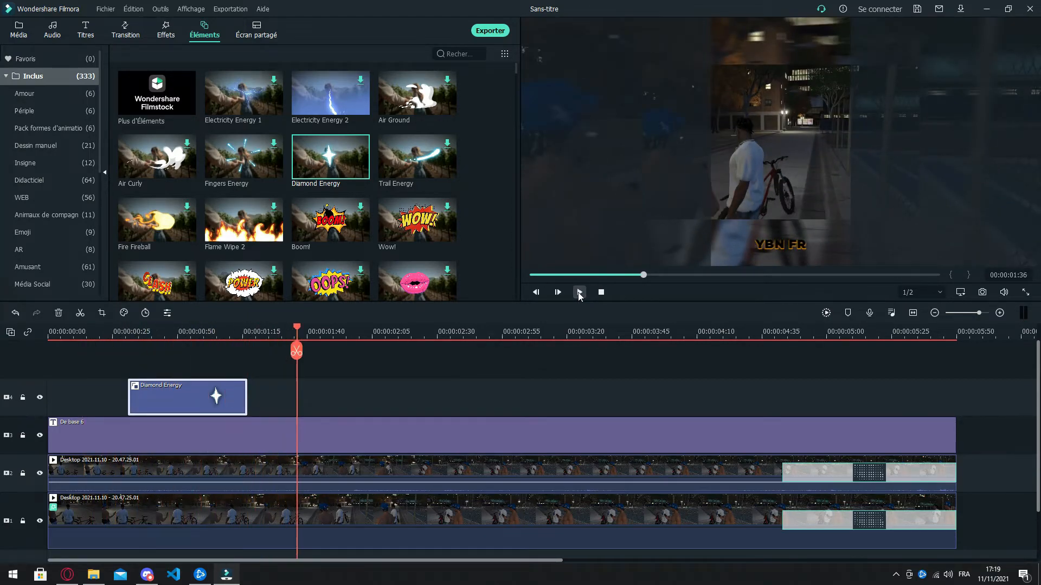
pyautogui.click(579, 293)
pyautogui.click(579, 293)
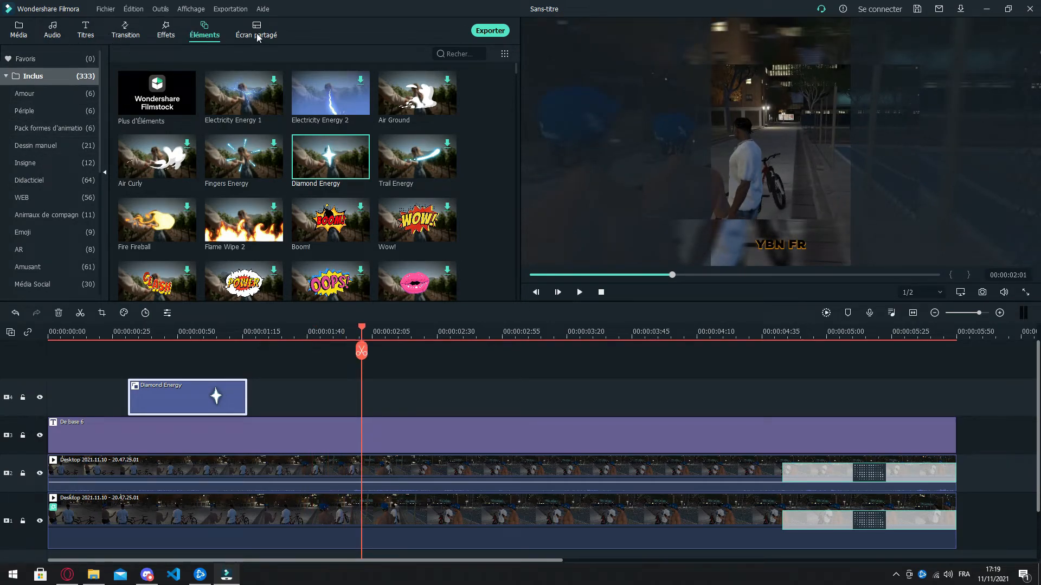
# Step: Add the Orbe 3 transition to the start of both video clips and play the opening
pyautogui.click(130, 28)
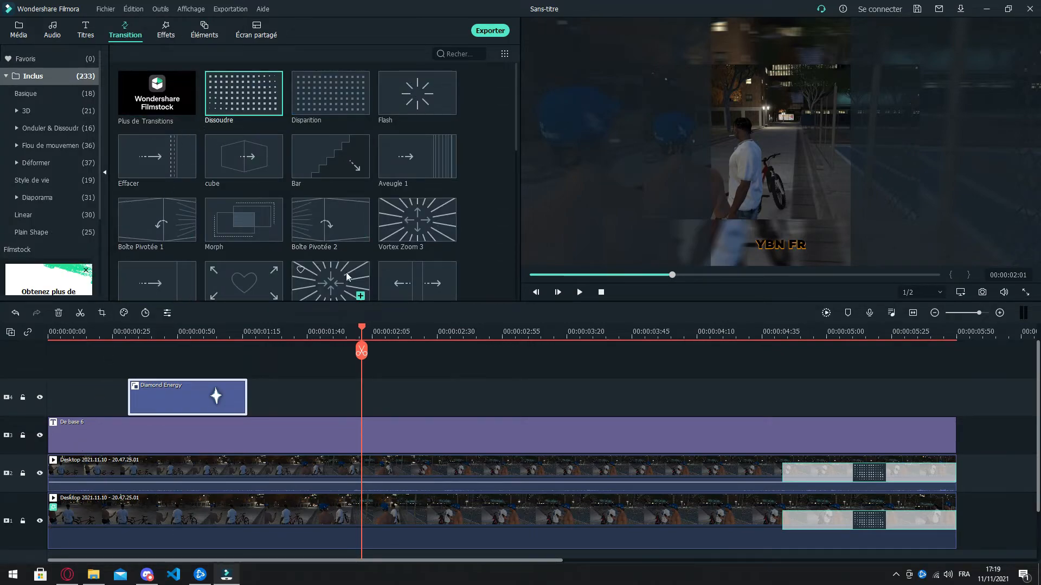
pyautogui.scroll(-10, 352, 266)
pyautogui.scroll(-1, 327, 265)
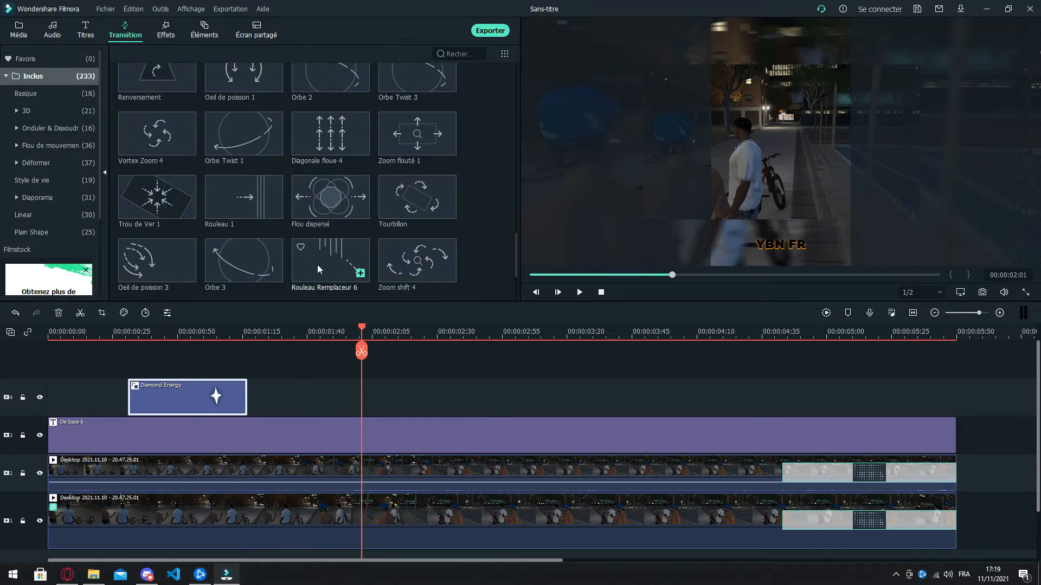
pyautogui.moveTo(233, 245); pyautogui.dragTo(8, 483)
pyautogui.moveTo(219, 272); pyautogui.dragTo(72, 509)
pyautogui.click(596, 293)
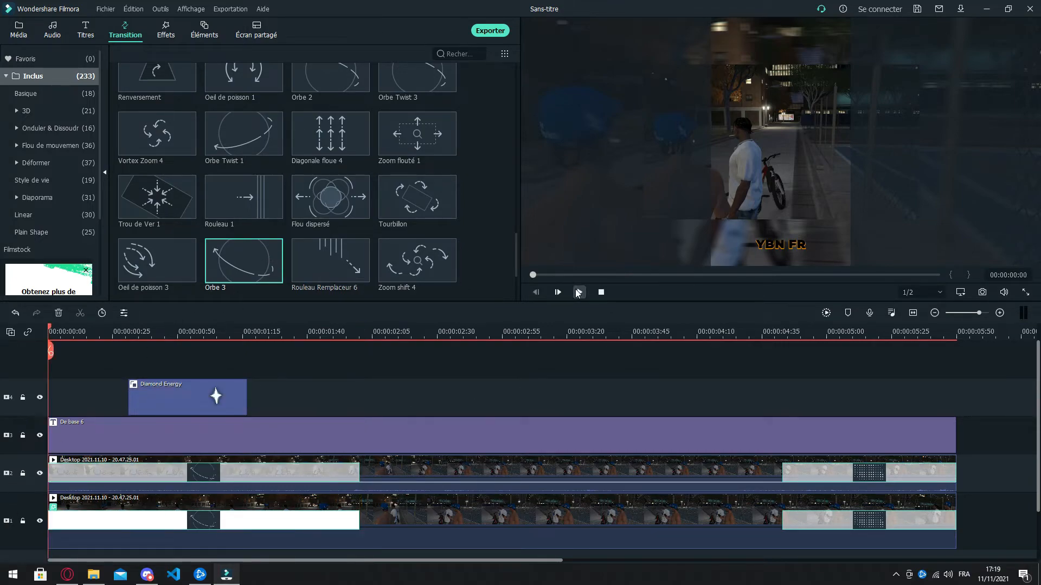
pyautogui.click(578, 292)
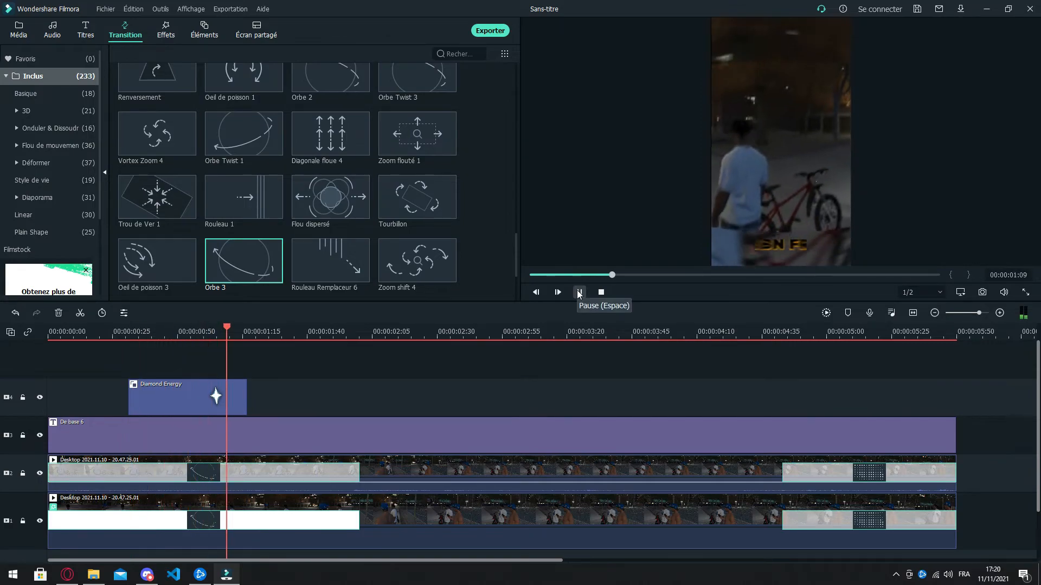
pyautogui.click(578, 293)
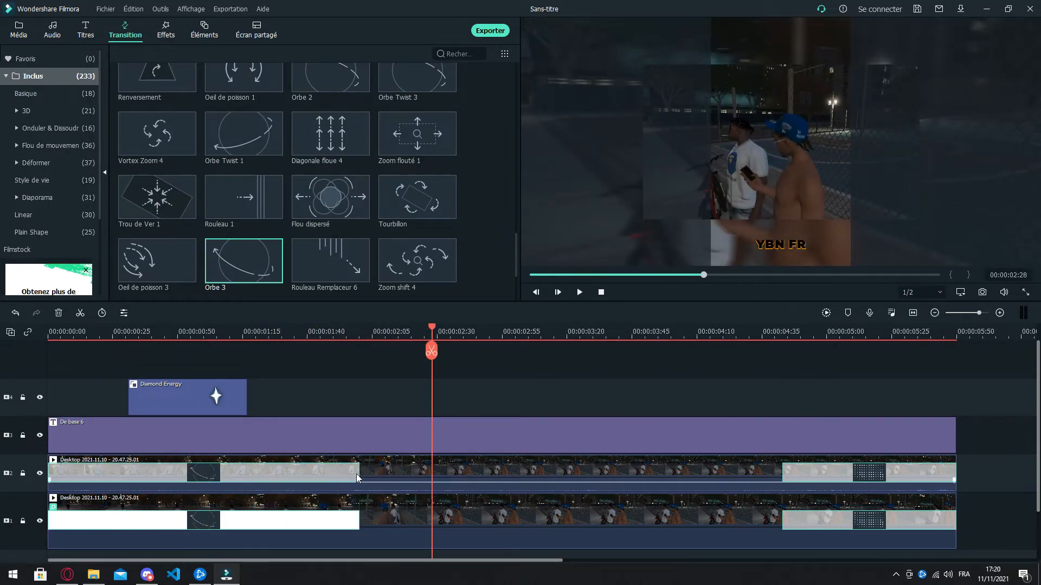
# Step: Shorten the opening Orbe 3 transitions on both video clips to about 25 frames each and play the start of the video
pyautogui.click(358, 474)
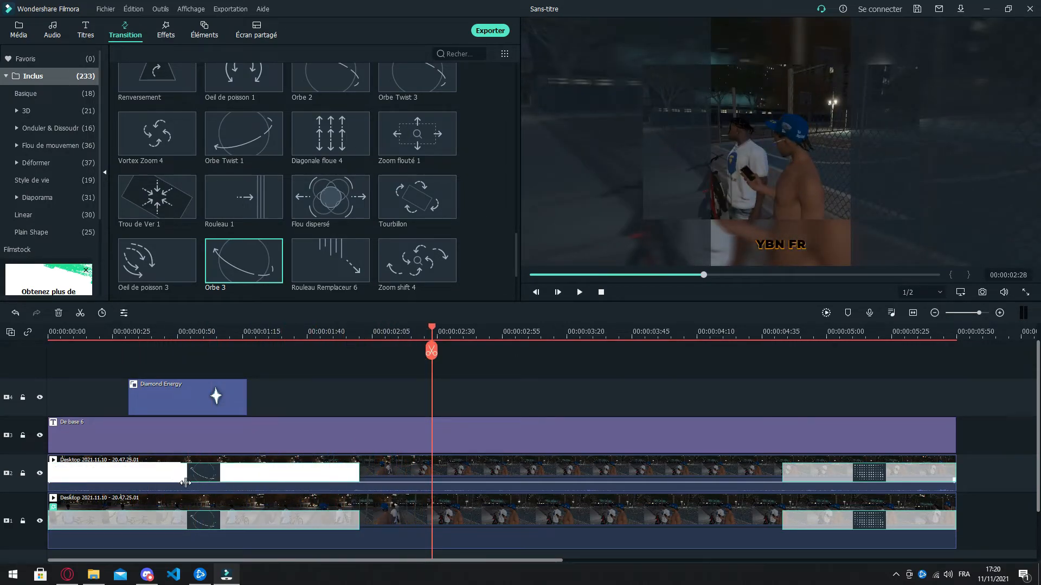
pyautogui.moveTo(190, 486); pyautogui.dragTo(113, 485)
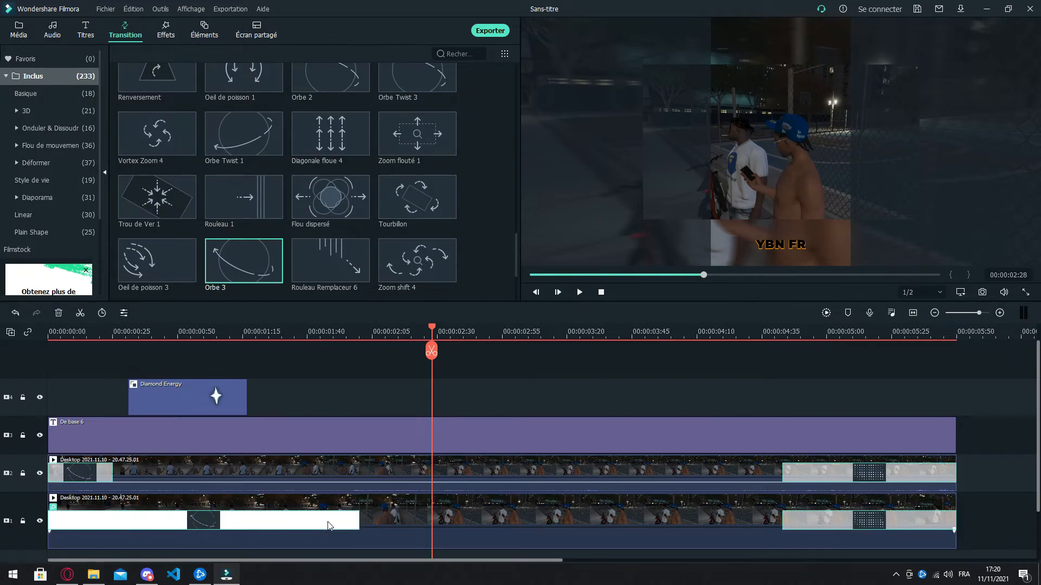
pyautogui.moveTo(365, 527); pyautogui.dragTo(108, 524)
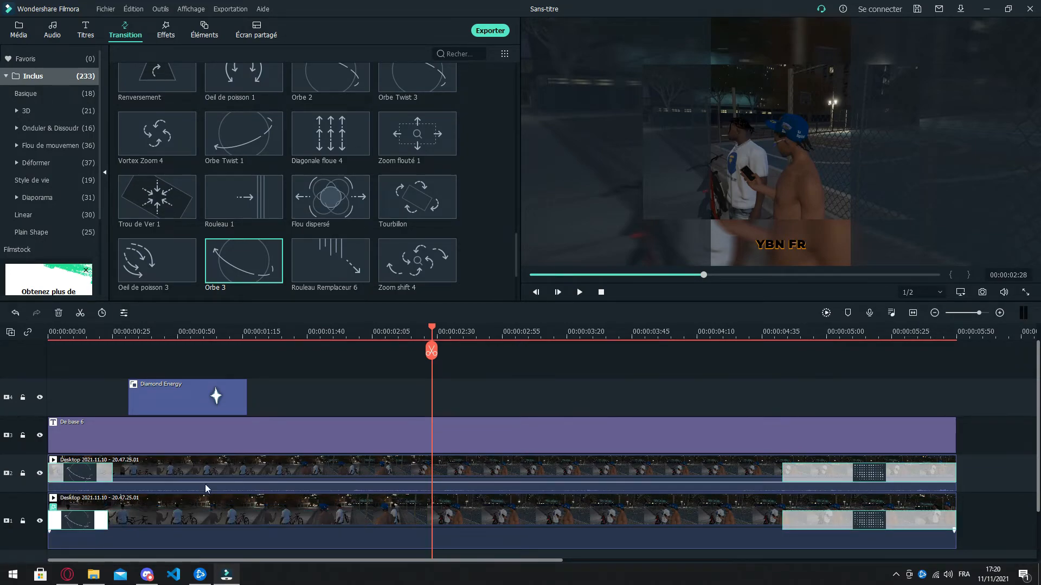
pyautogui.click(601, 293)
pyautogui.click(578, 293)
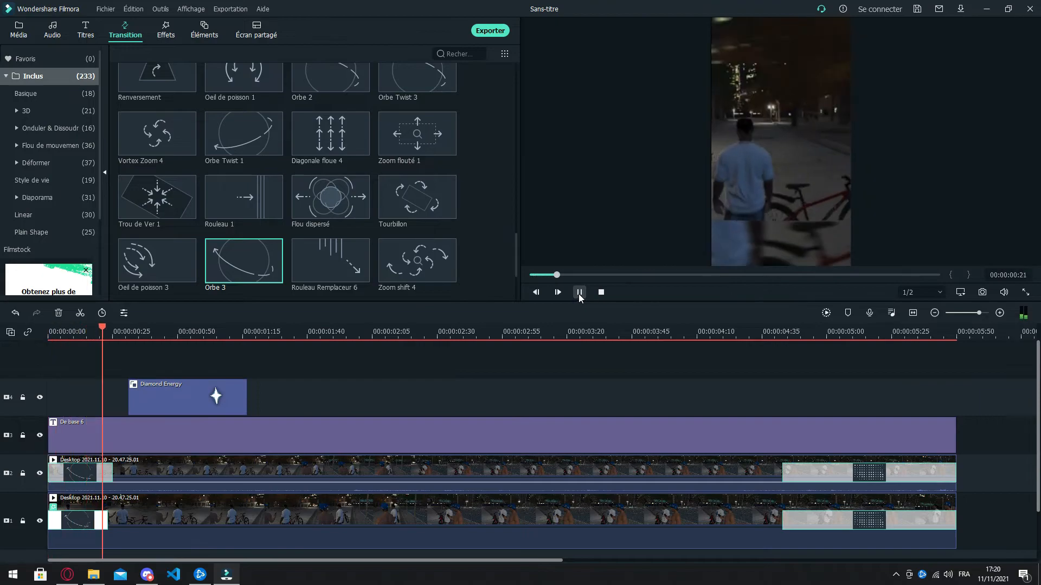
pyautogui.click(601, 293)
pyautogui.click(585, 293)
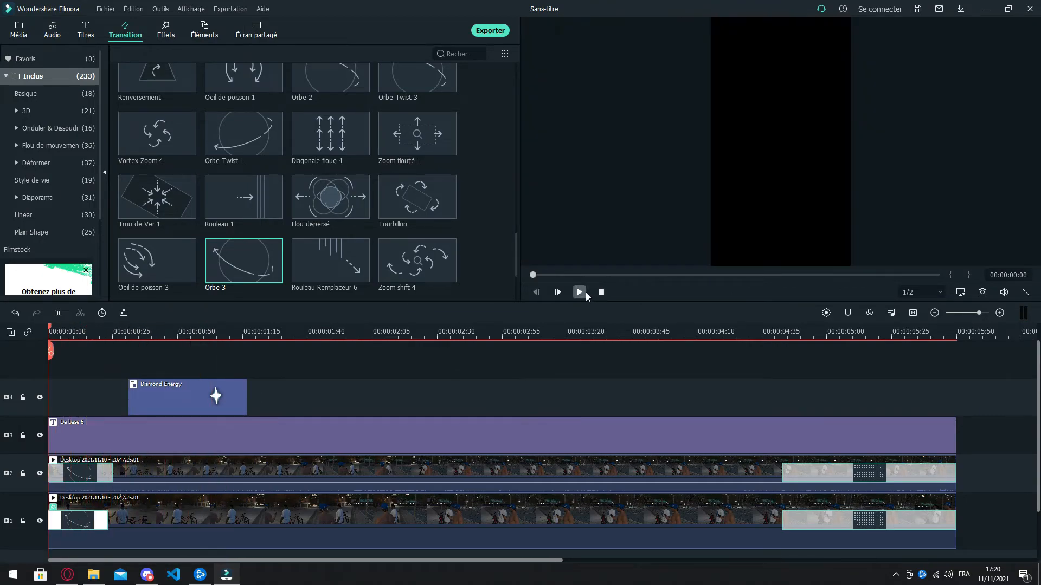
pyautogui.click(585, 292)
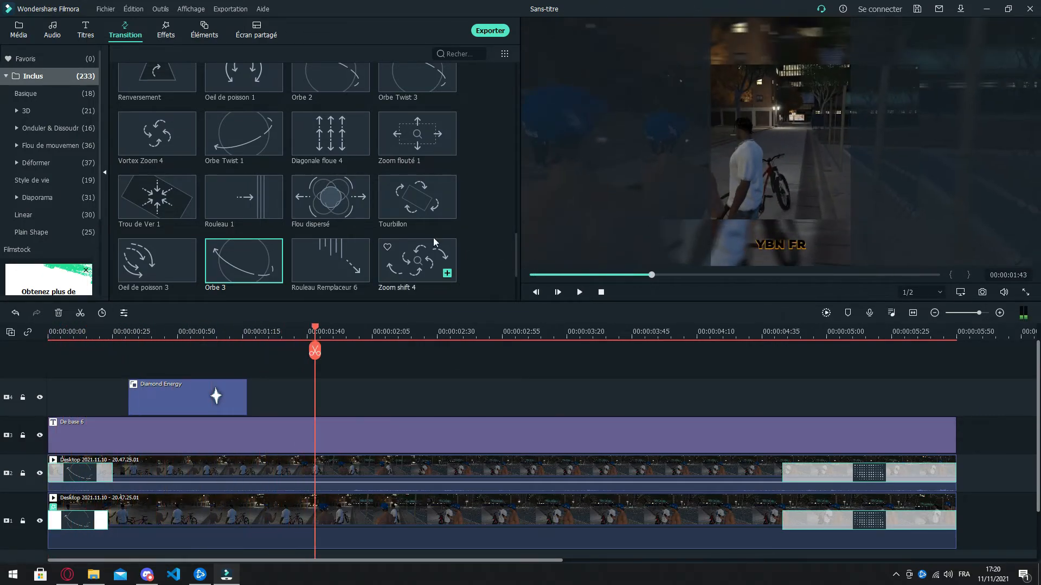
# Step: Check the local MP4 export settings and export the video as Ma vidéo with optimal quality at 1080x1920 and 60 fps
pyautogui.scroll(15, 244, 140)
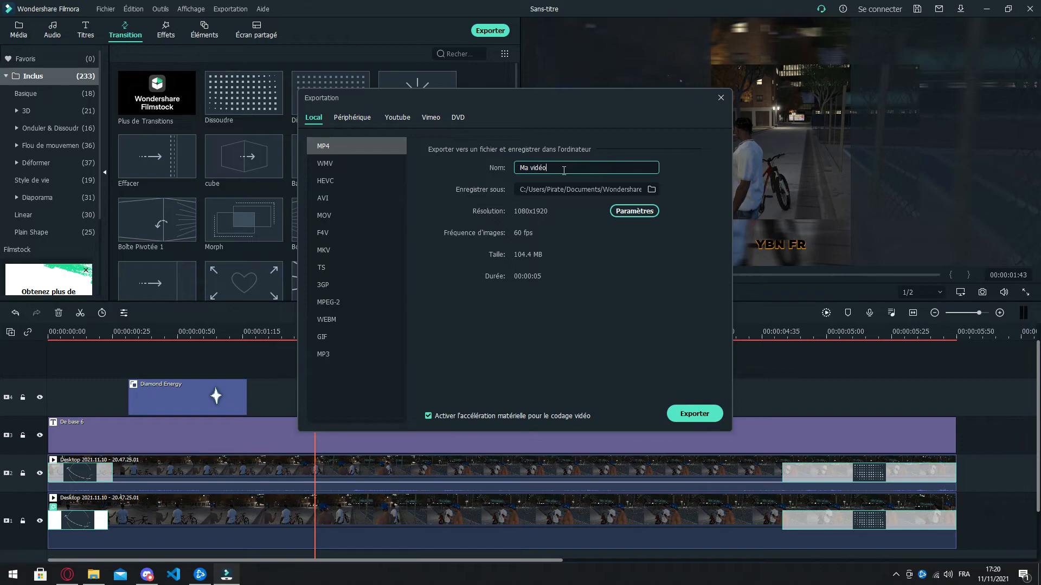
pyautogui.click(632, 211)
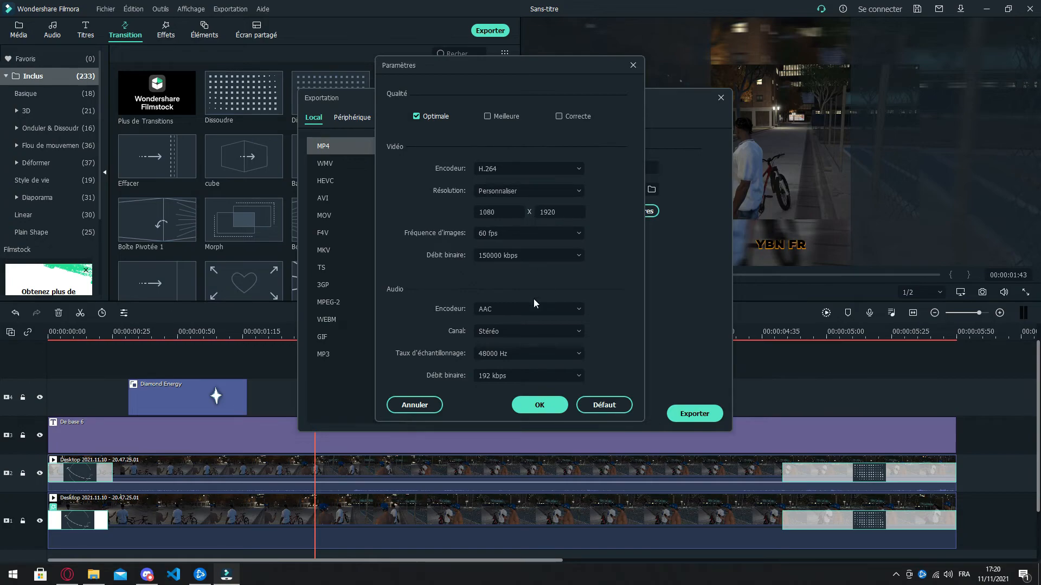
pyautogui.click(538, 405)
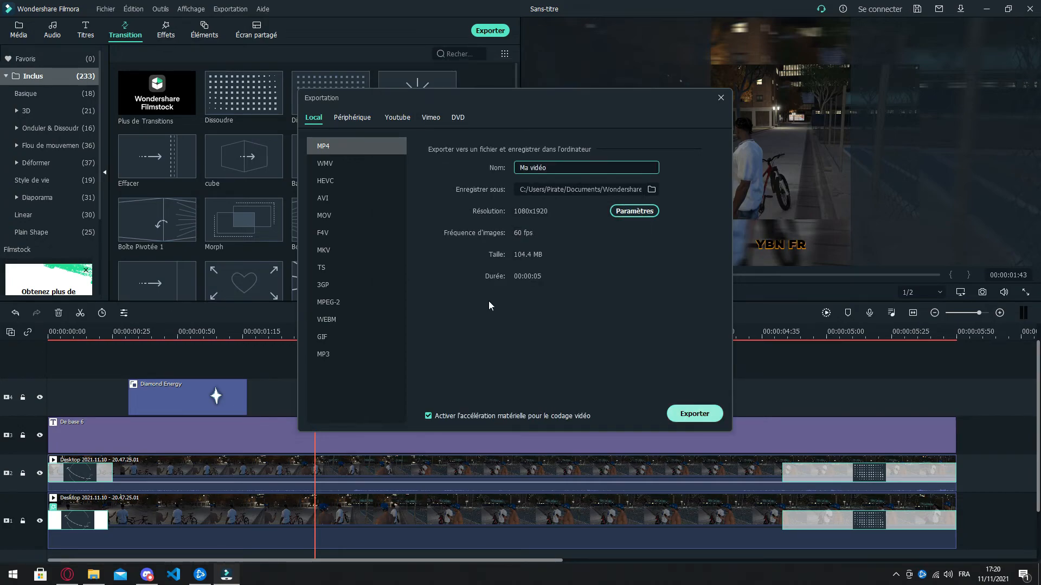
pyautogui.press('Escape')
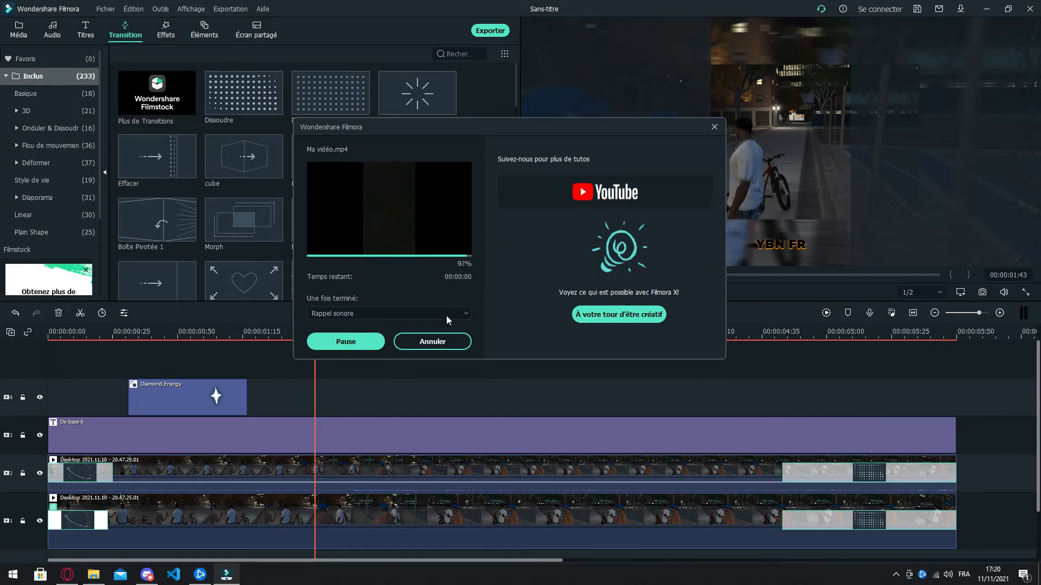
# Step: Show the exported file in its output folder, play Ma vidéo.mp4 in Photos, and scrub through it to check the result
pyautogui.click(433, 340)
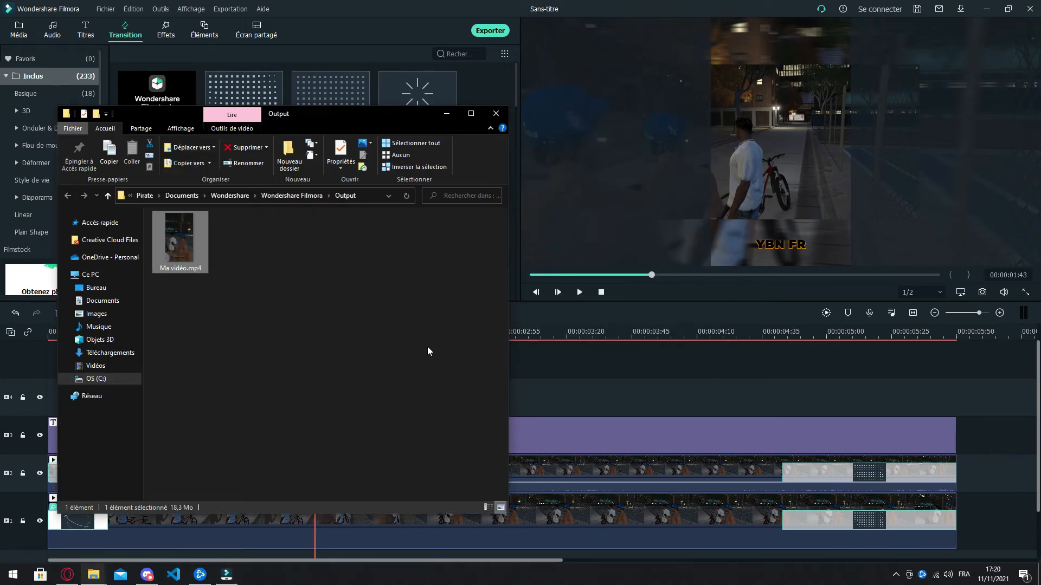
pyautogui.doubleClick(189, 246)
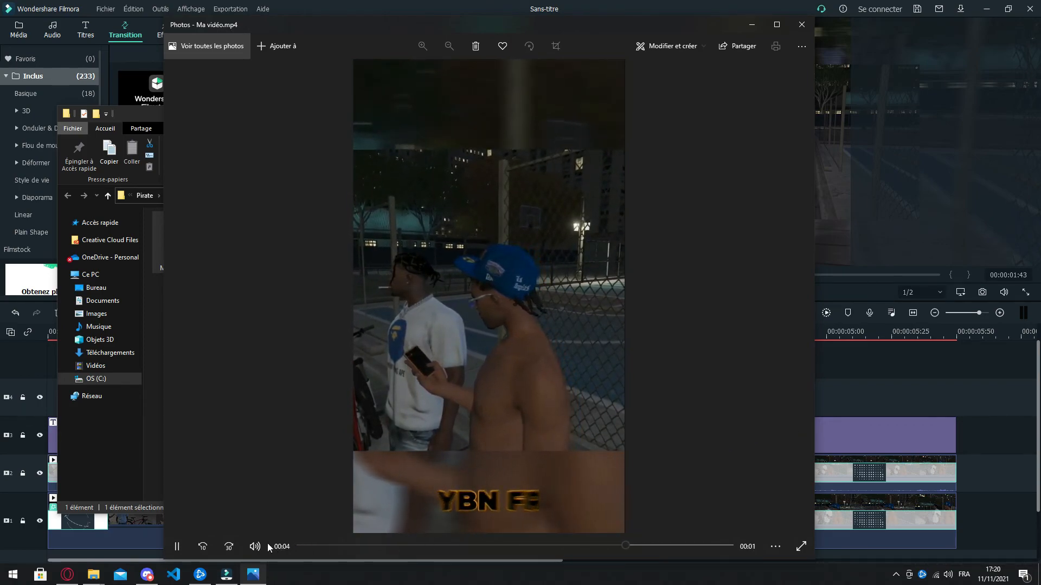
pyautogui.click(182, 546)
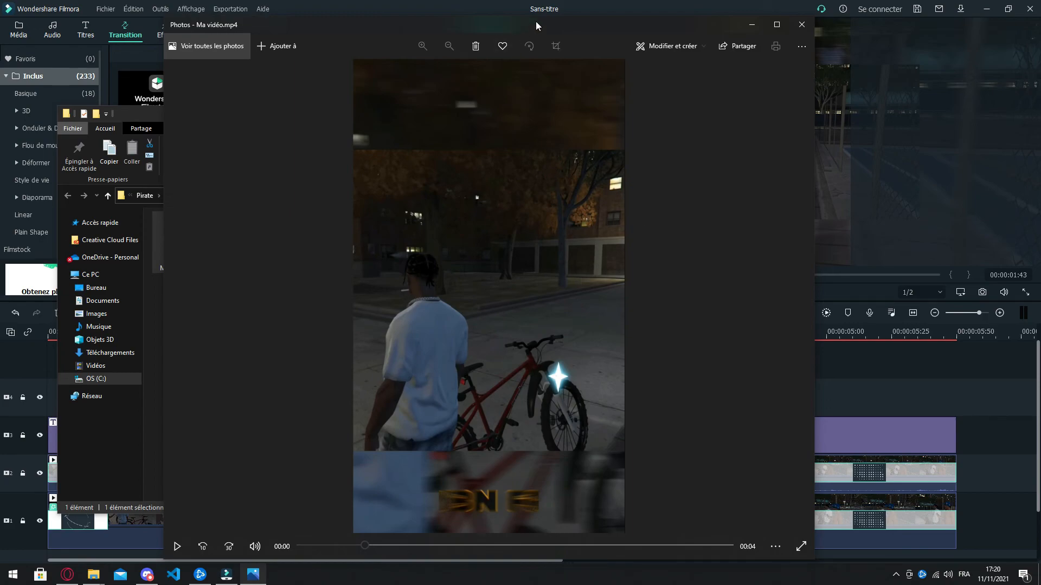
pyautogui.moveTo(574, 22); pyautogui.dragTo(684, 23)
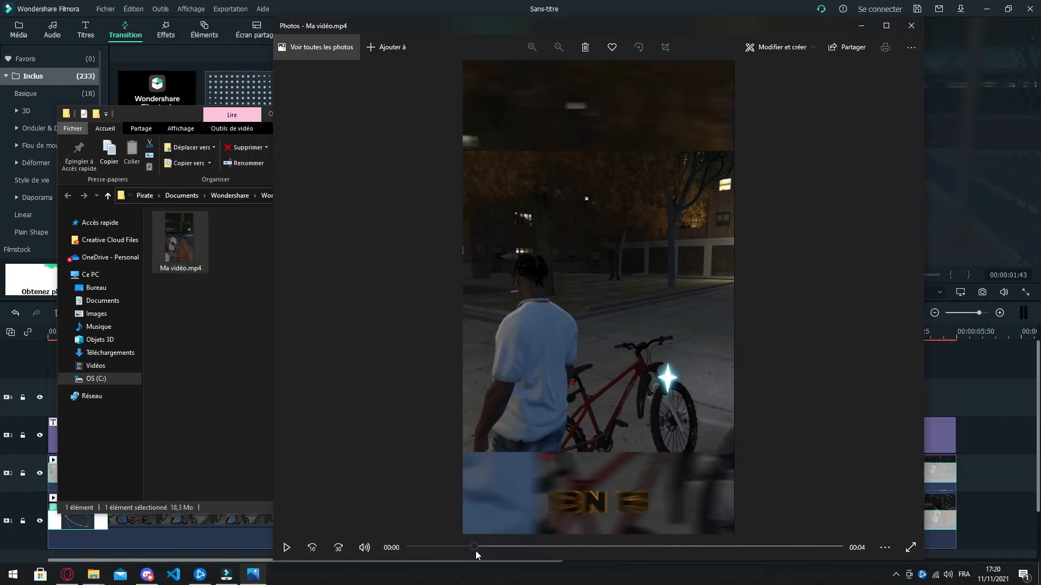
pyautogui.moveTo(716, 547); pyautogui.dragTo(451, 545)
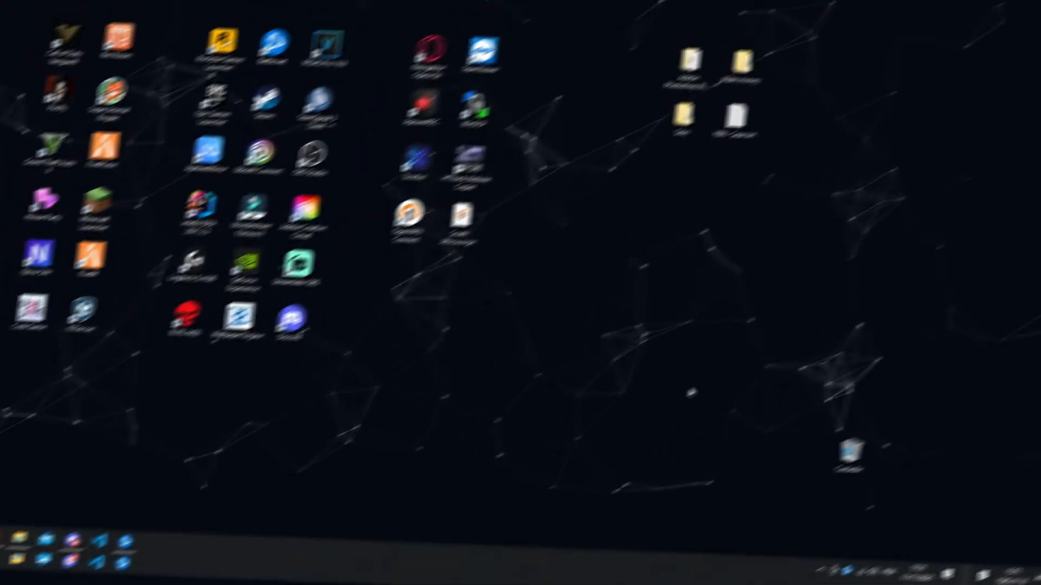